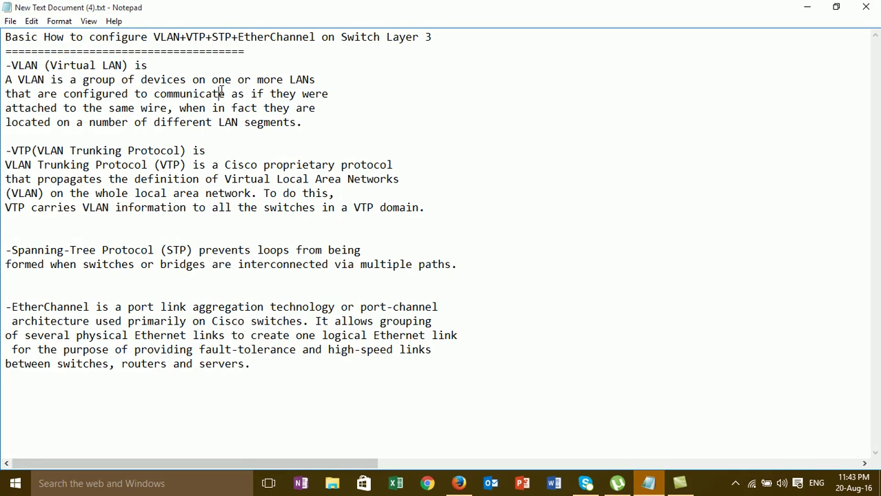
# Minimize the Notepad notes on VLAN, VTP, STP and EtherChannel.
pyautogui.doubleClick(228, 35)
pyautogui.click(263, 38)
pyautogui.click(808, 7)
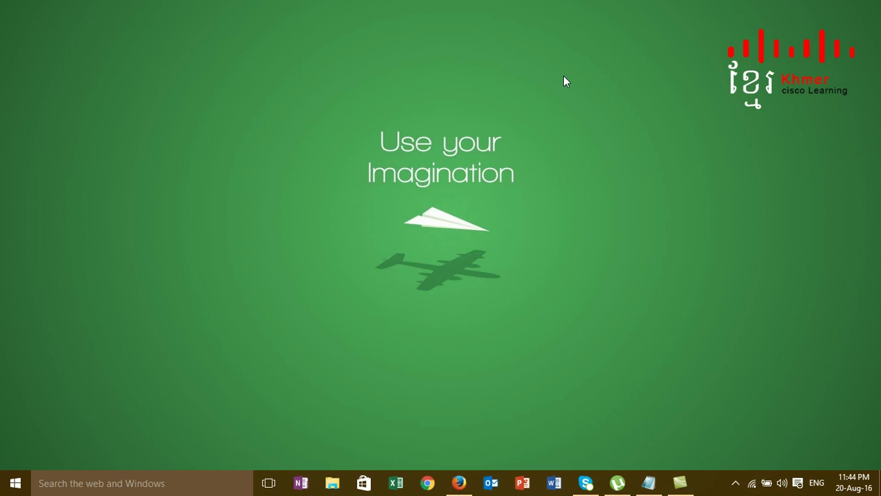
# Launch Cisco Packet Tracer Student and maximize its window.
pyautogui.press('super')
pyautogui.write('cosc')
pyautogui.press('BackSpace')
pyautogui.press('BackSpace')
pyautogui.press('BackSpace')
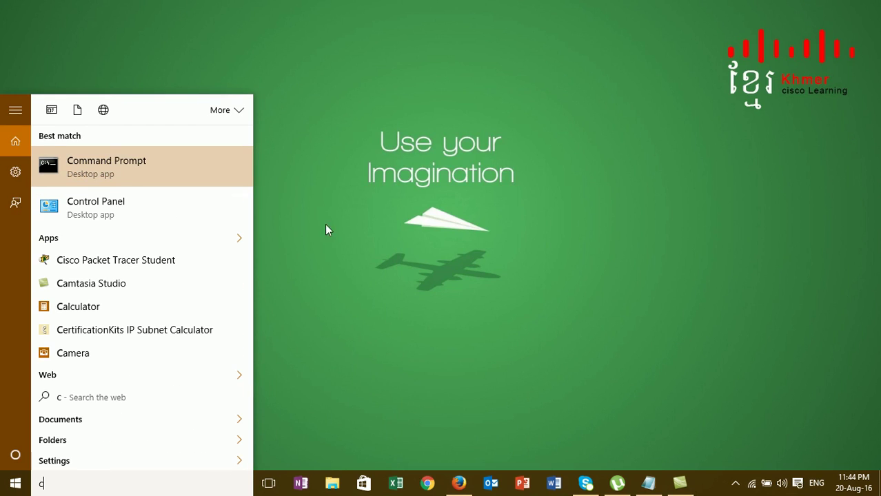
pyautogui.click(162, 264)
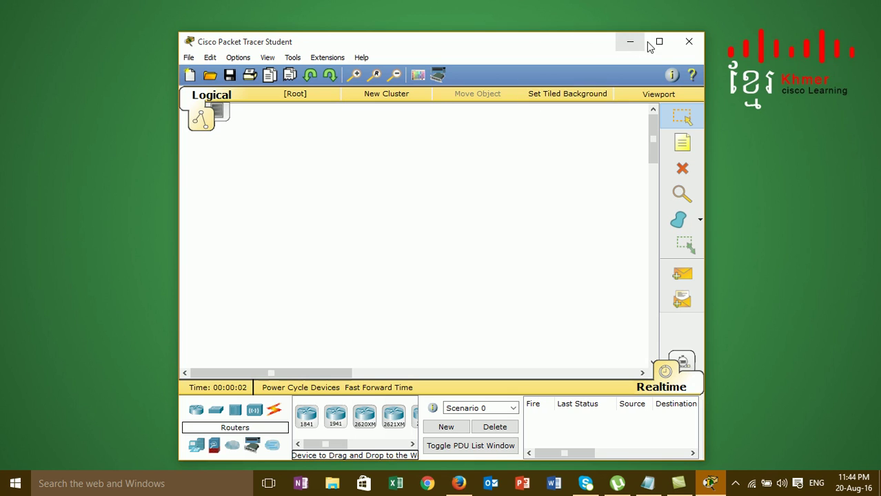
pyautogui.click(653, 43)
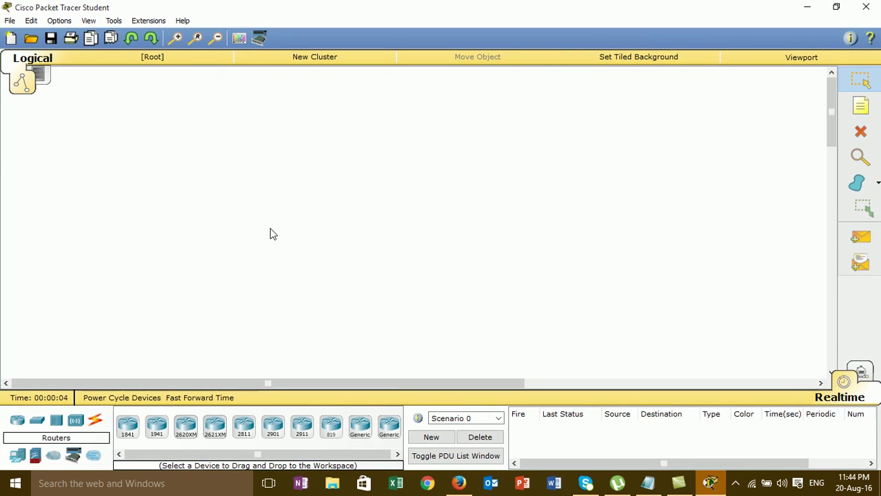
# Place two 3560-24PS multilayer switches side by side in the workspace and shift them slightly upward.
pyautogui.click(37, 422)
pyautogui.moveTo(273, 427); pyautogui.dragTo(305, 195)
pyautogui.moveTo(281, 431); pyautogui.dragTo(476, 191)
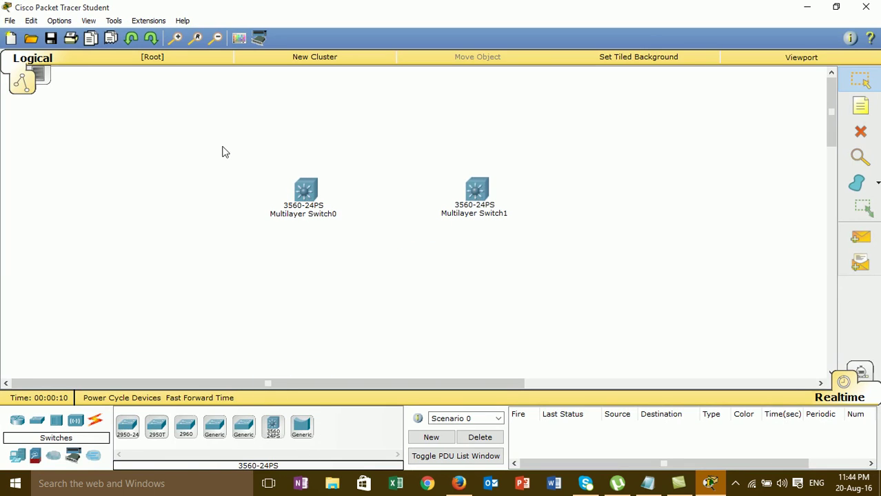
pyautogui.scroll(-1, 497, 200)
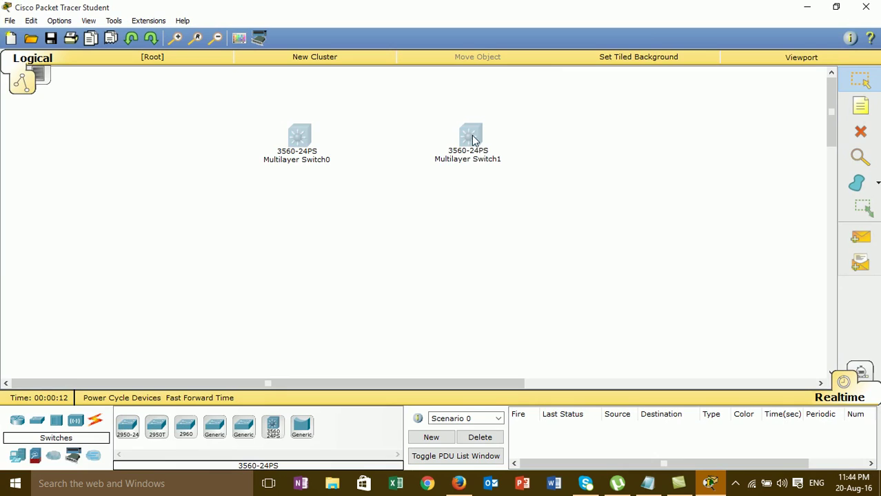
pyautogui.scroll(1, 473, 140)
# Rename Multilayer Switch0 as CoreSw1.
pyautogui.click(318, 198)
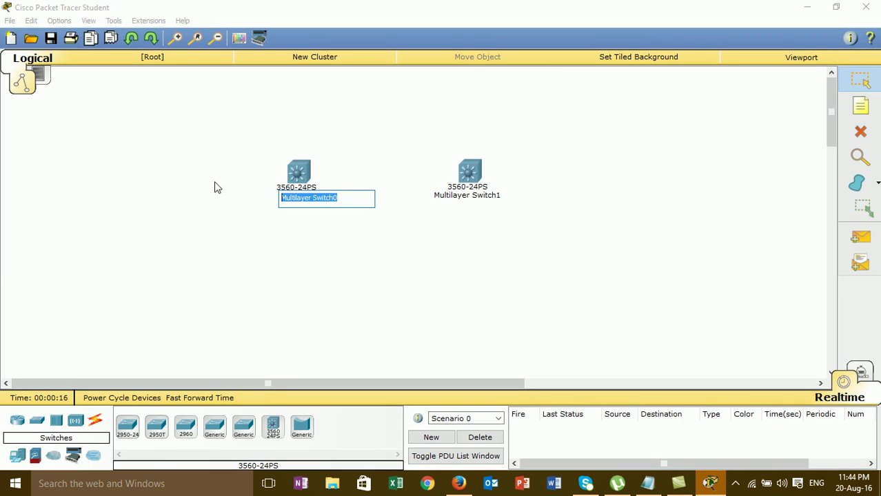
pyautogui.write('C')
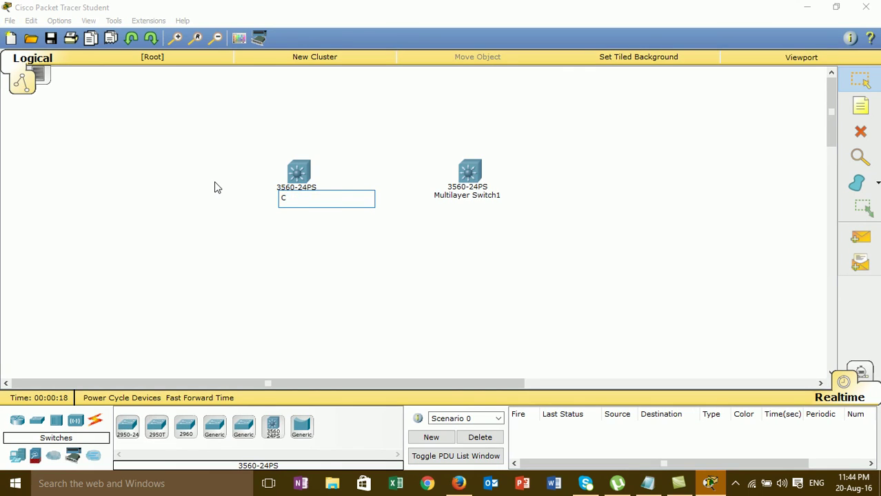
pyautogui.write('oreSw1')
pyautogui.click(336, 266)
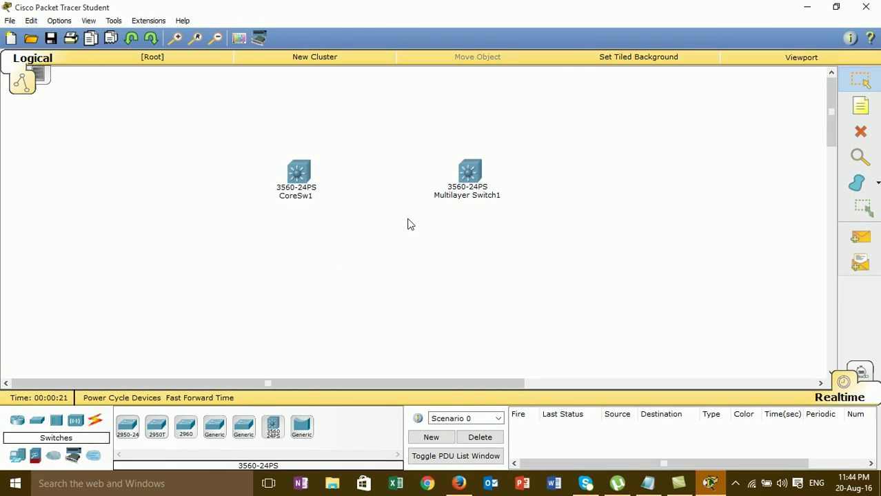
# Rename Multilayer Switch1 as CoreSw2.
pyautogui.click(460, 200)
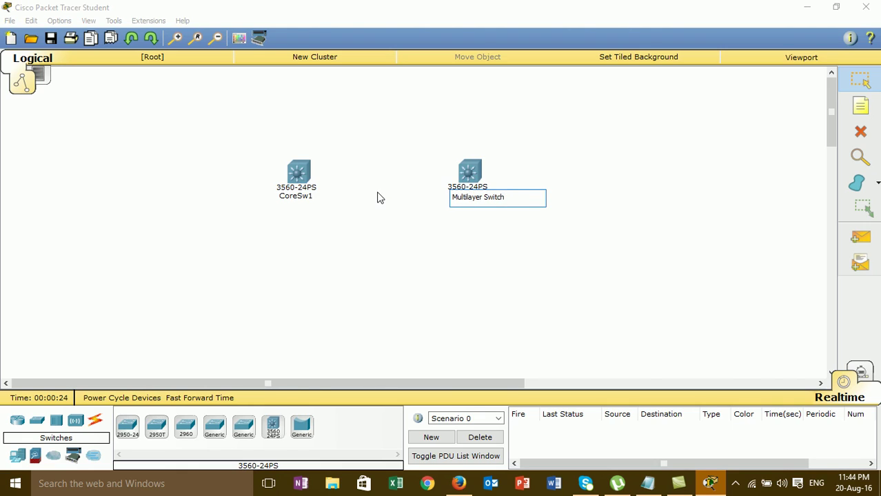
pyautogui.press('BackSpace')
pyautogui.press('BackSpace')
pyautogui.press('BackSpace')
pyautogui.press('BackSpace')
pyautogui.press('BackSpace')
pyautogui.press('BackSpace')
pyautogui.press('BackSpace')
pyautogui.press('BackSpace')
pyautogui.press('BackSpace')
pyautogui.press('BackSpace')
pyautogui.press('BackSpace')
pyautogui.click(398, 222)
# Move both core switches slightly upward and add a 2960 switch centred below them.
pyautogui.moveTo(473, 181); pyautogui.dragTo(474, 171)
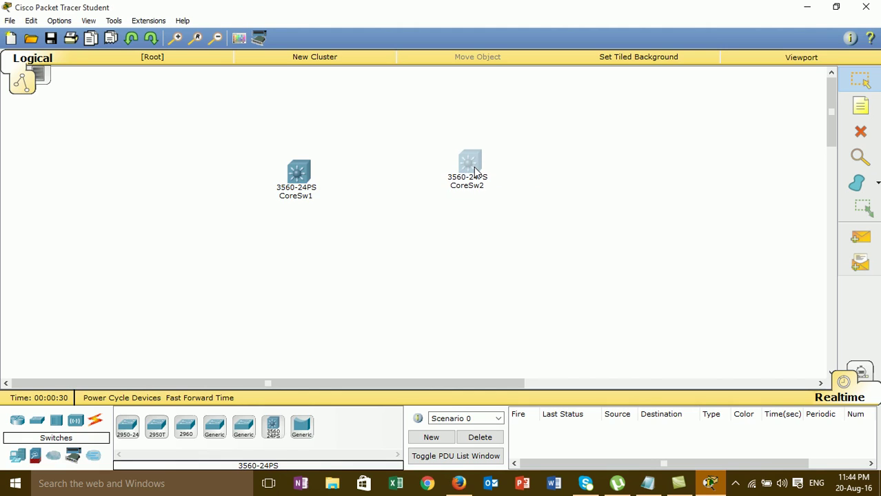
pyautogui.moveTo(293, 181); pyautogui.dragTo(296, 172)
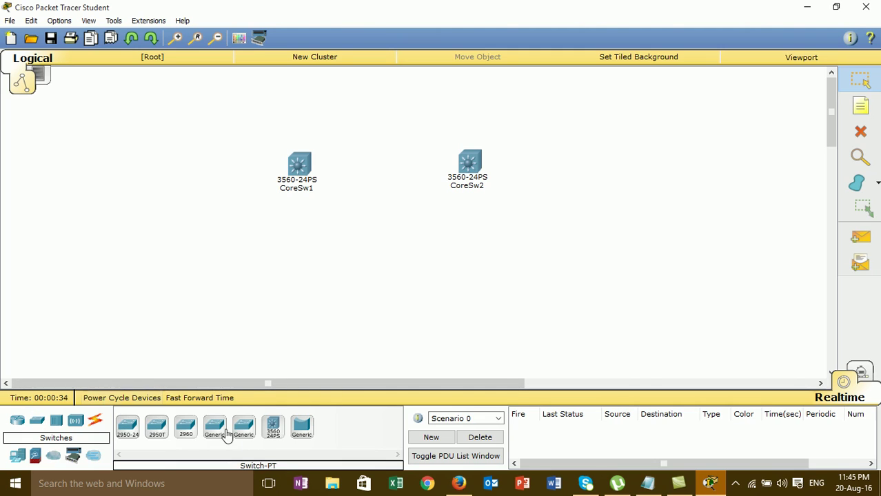
pyautogui.moveTo(185, 428); pyautogui.dragTo(373, 295)
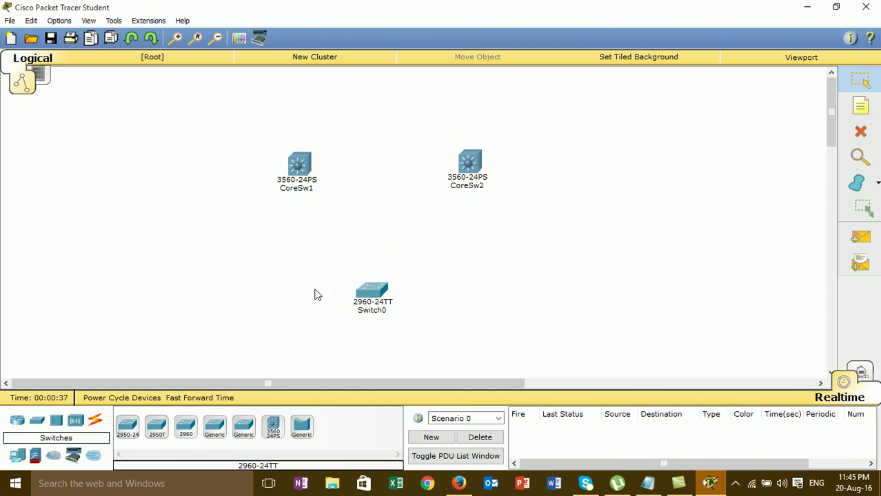
# Connect CoreSw1 FastEthernet0/1 to Switch0 FastEthernet0/1 with a copper cross-over cable.
pyautogui.click(96, 427)
pyautogui.click(214, 427)
pyautogui.click(302, 165)
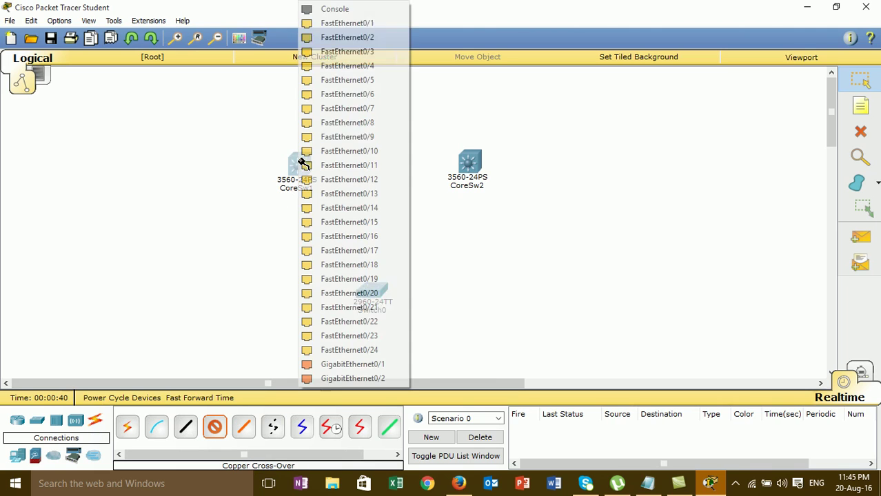
pyautogui.click(363, 23)
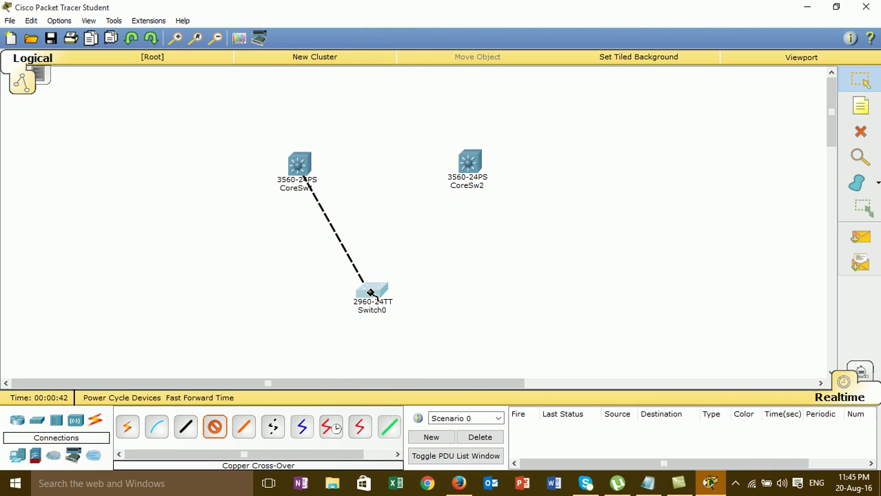
pyautogui.click(365, 292)
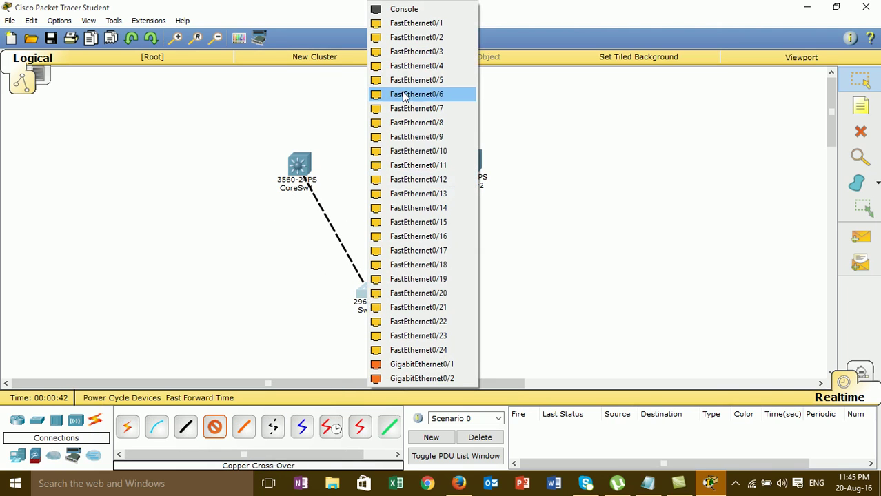
pyautogui.click(416, 24)
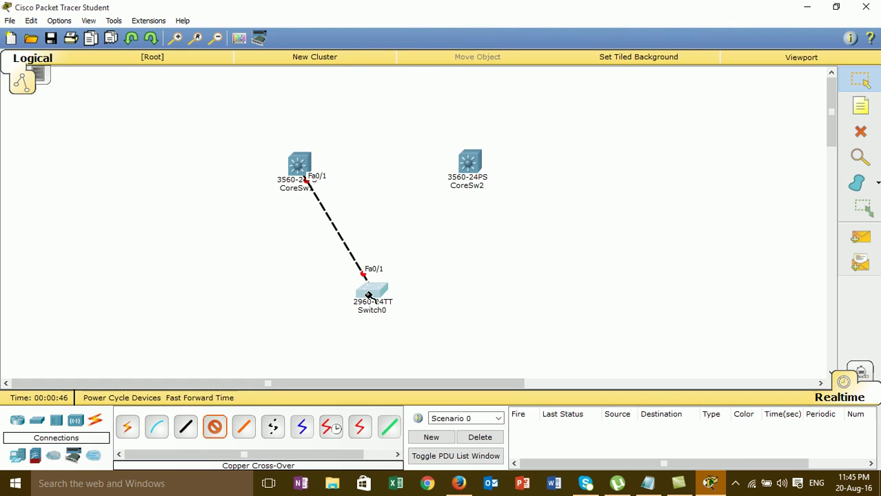
# Connect Switch0 FastEthernet0/2 to CoreSw2 FastEthernet0/1 with a copper cross-over cable.
pyautogui.click(369, 295)
pyautogui.click(458, 26)
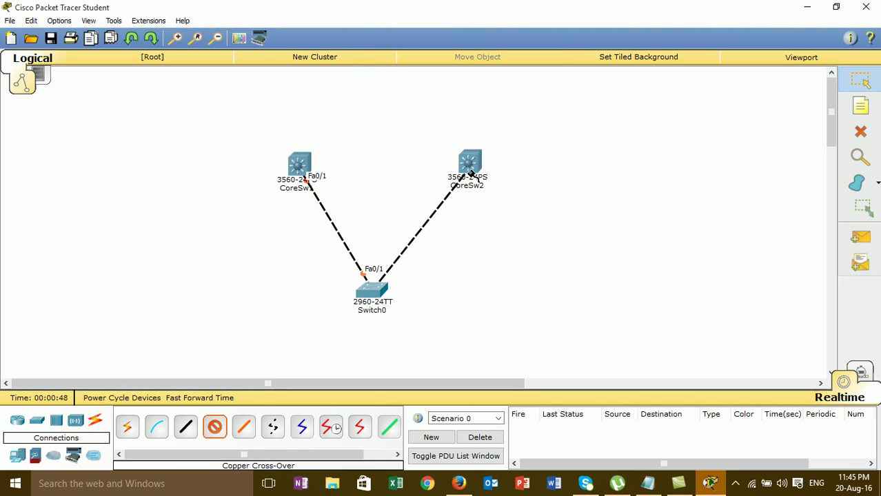
pyautogui.click(470, 171)
pyautogui.click(526, 24)
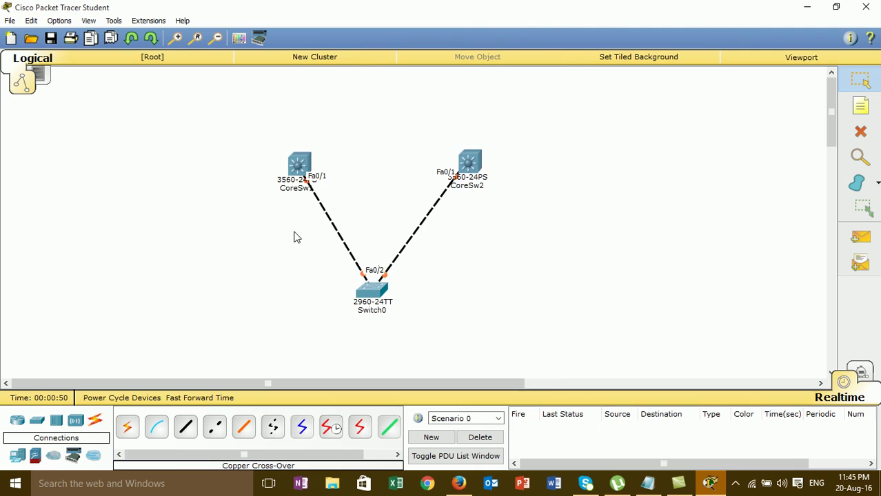
# Link FastEthernet0/2 on CoreSw1 to FastEthernet0/2 on CoreSw2 with a copper cross-over cable.
pyautogui.click(214, 427)
pyautogui.click(301, 162)
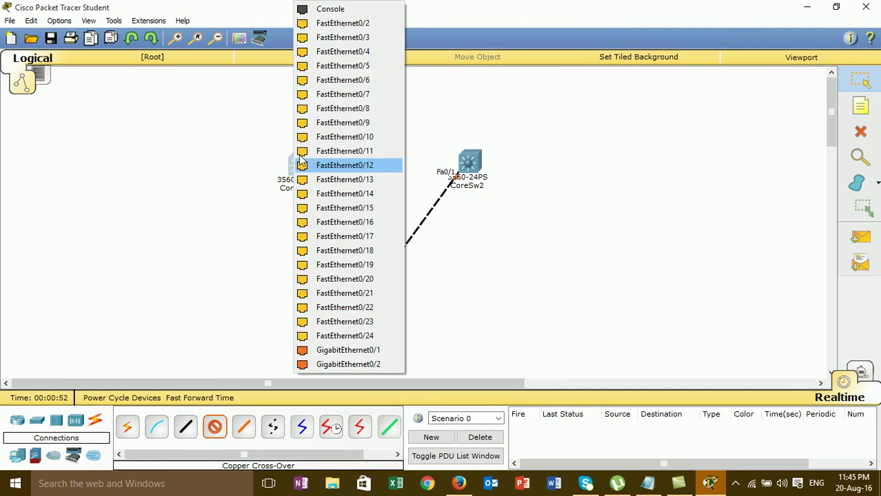
pyautogui.click(366, 25)
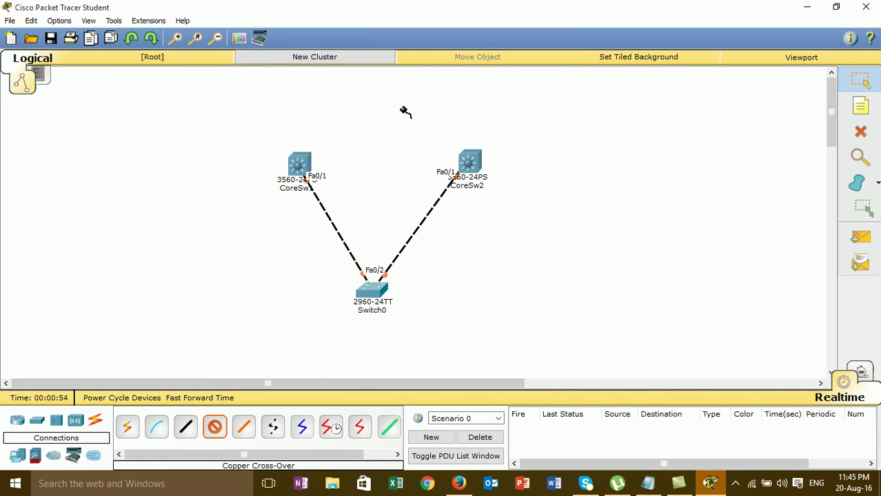
pyautogui.click(463, 166)
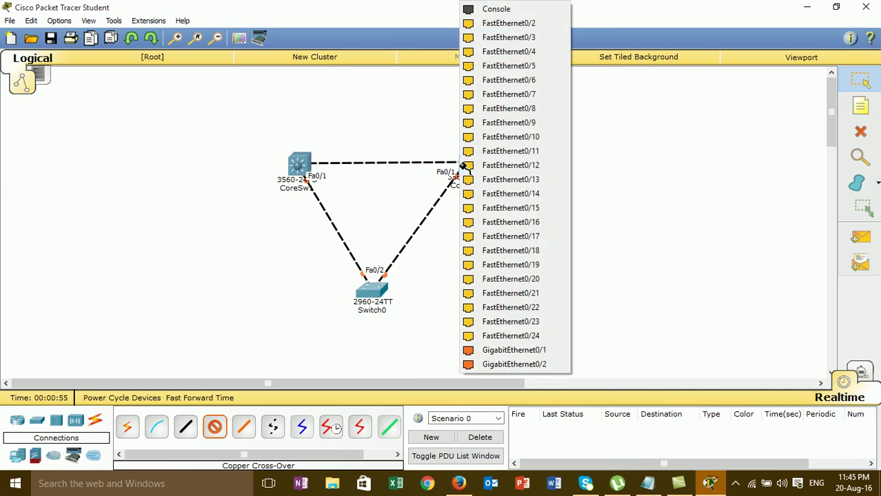
pyautogui.click(514, 24)
# Add a second cross-over link between the core switches, using FastEthernet0/3 on both ends.
pyautogui.click(216, 429)
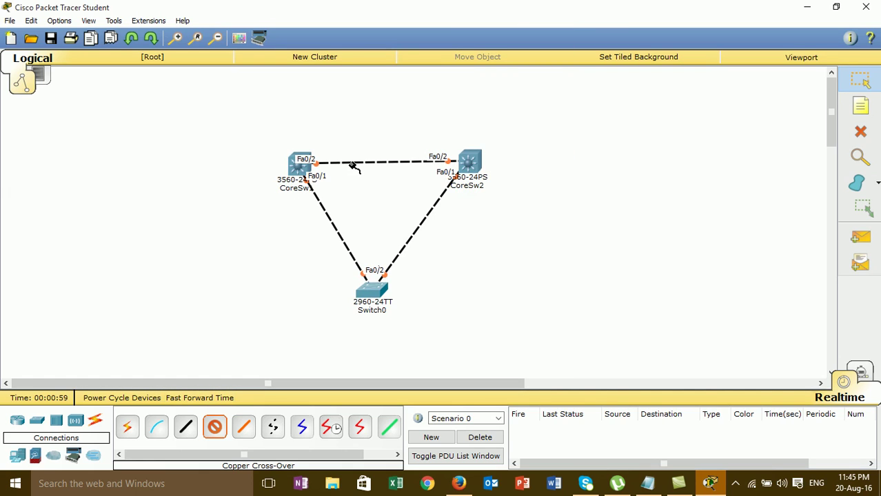
pyautogui.click(300, 169)
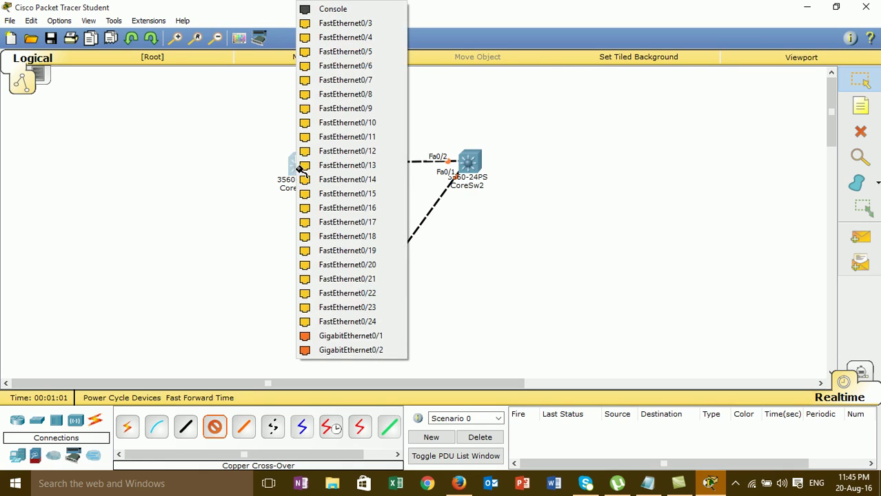
pyautogui.click(377, 24)
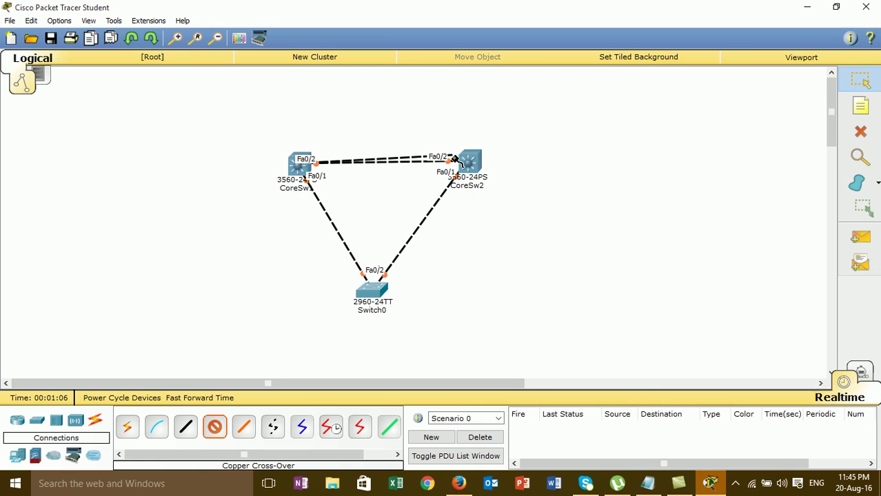
pyautogui.click(466, 163)
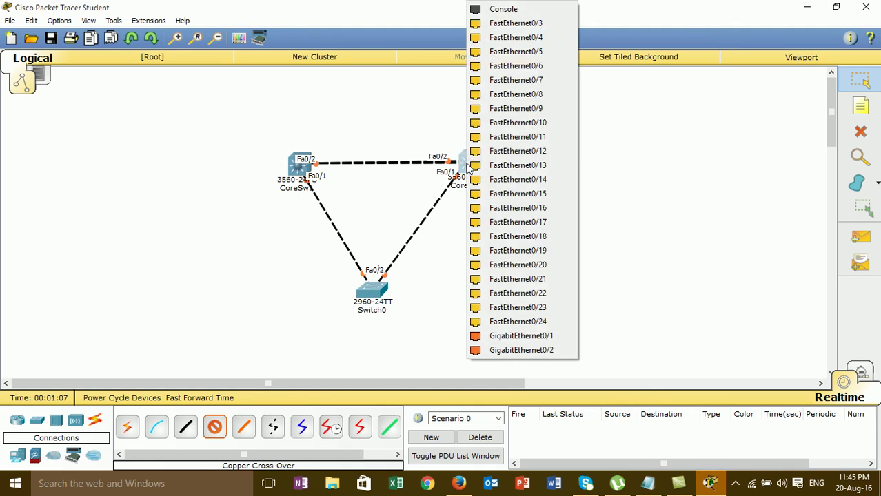
pyautogui.click(526, 24)
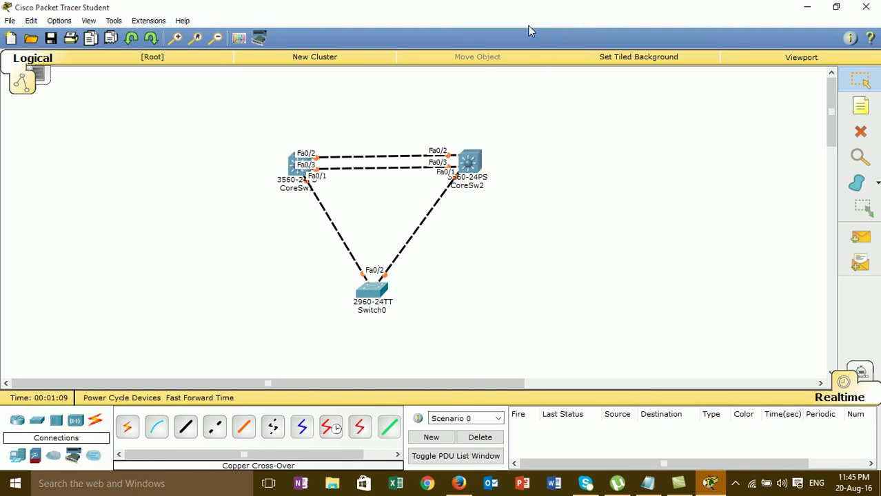
# Add a third cross-over link between the core switches, using FastEthernet0/4 on both ends.
pyautogui.click(216, 433)
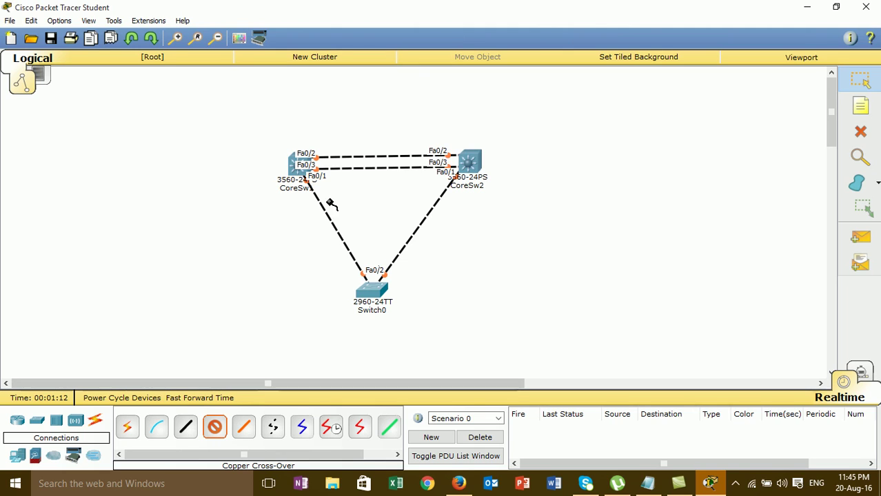
pyautogui.click(300, 164)
pyautogui.click(360, 24)
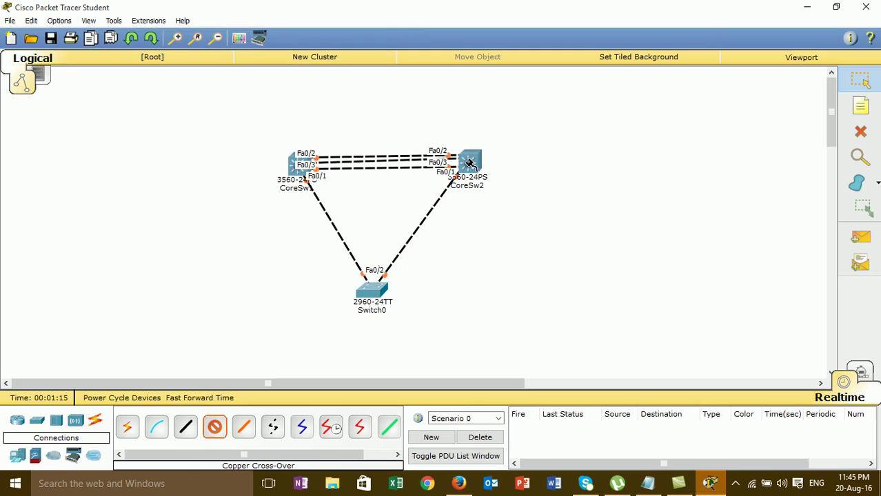
pyautogui.click(469, 166)
pyautogui.click(539, 24)
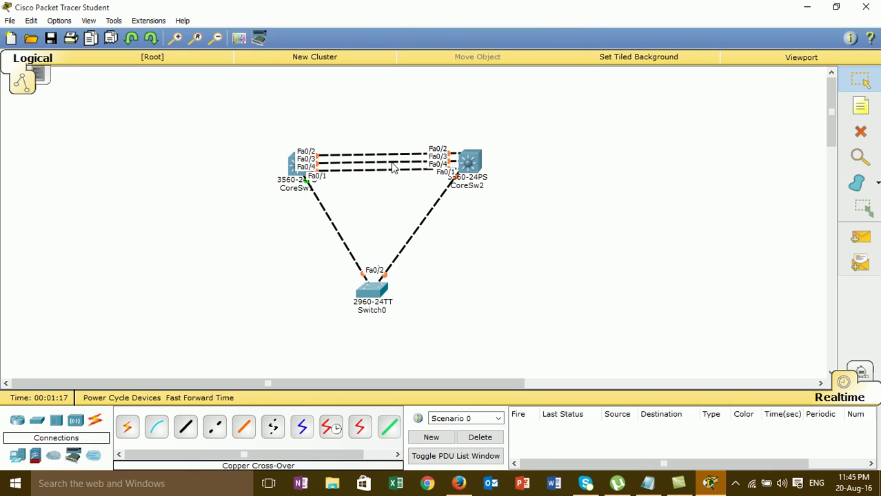
# Add a fourth cross-over link between the core switches, using FastEthernet0/5 on both ends.
pyautogui.click(215, 428)
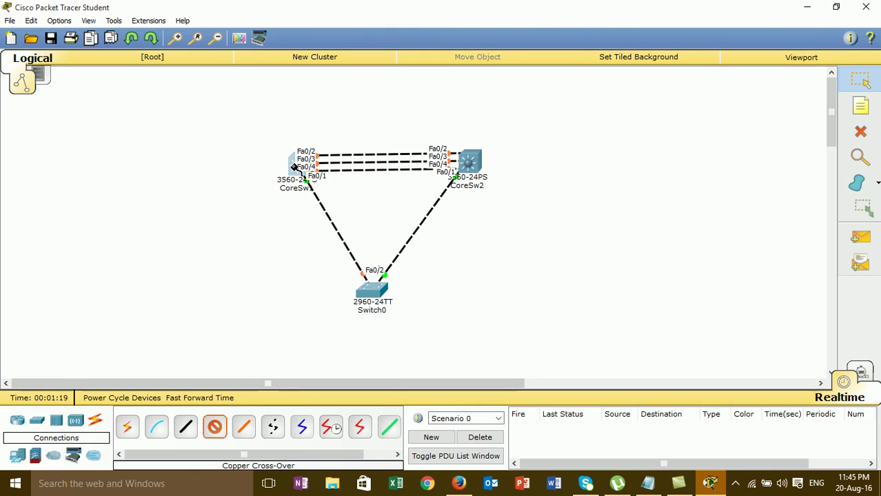
pyautogui.click(295, 167)
pyautogui.click(360, 188)
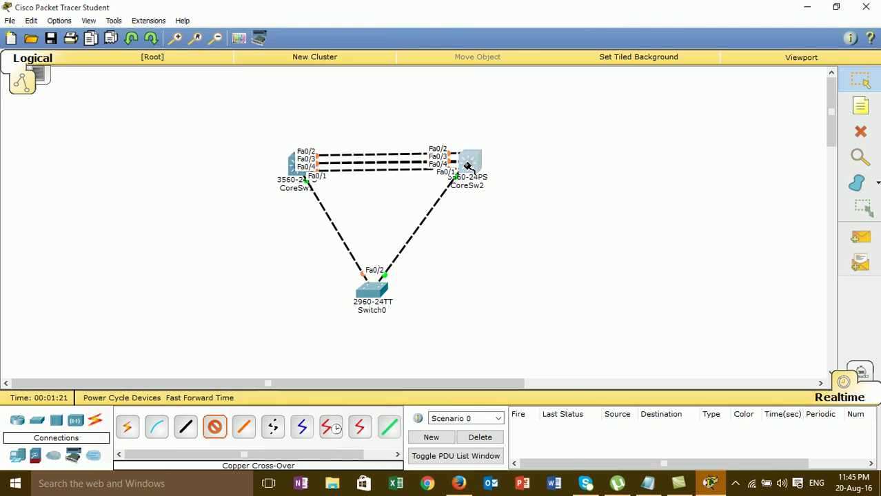
pyautogui.click(469, 165)
pyautogui.click(522, 185)
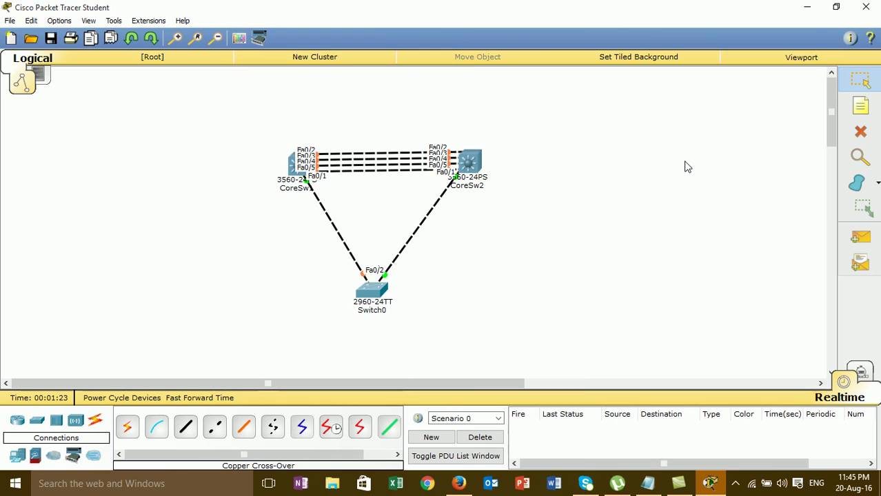
# Add a text note reading "4GB uplink" above the four links between the core switches.
pyautogui.click(861, 107)
pyautogui.click(366, 129)
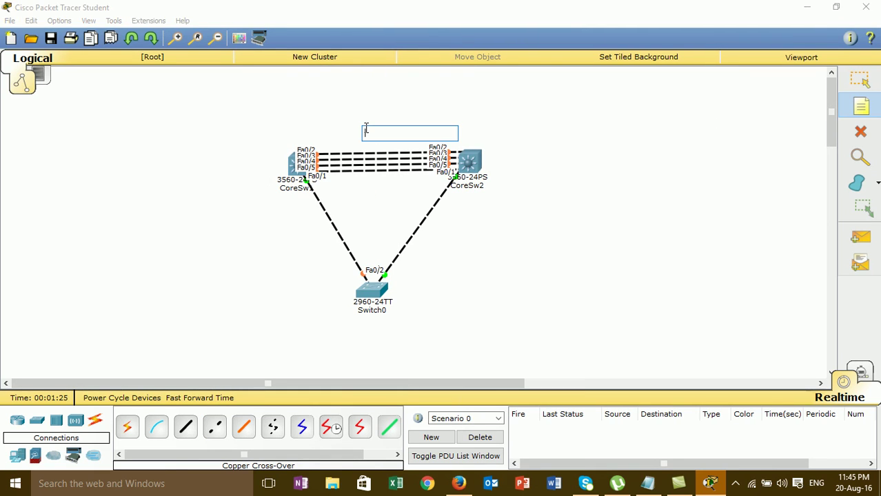
pyautogui.write('$GB')
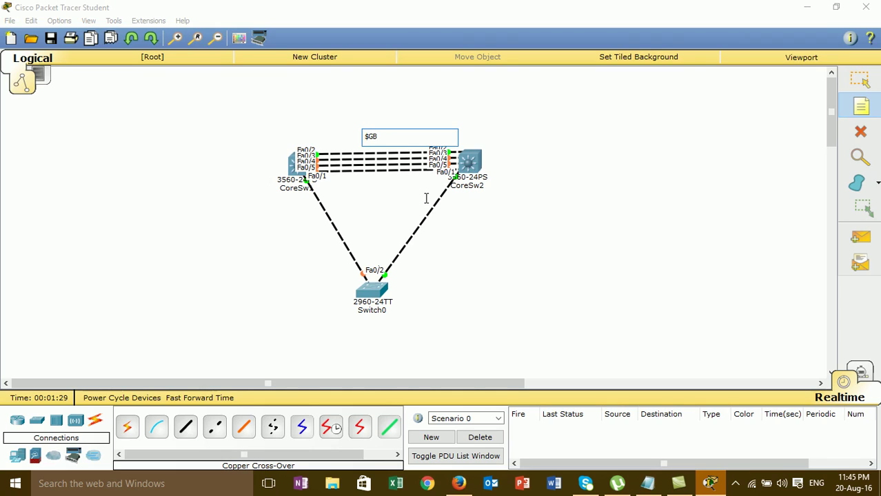
pyautogui.press('BackSpace')
pyautogui.press('BackSpace')
pyautogui.press('BackSpace')
pyautogui.write('plin')
pyautogui.click(861, 80)
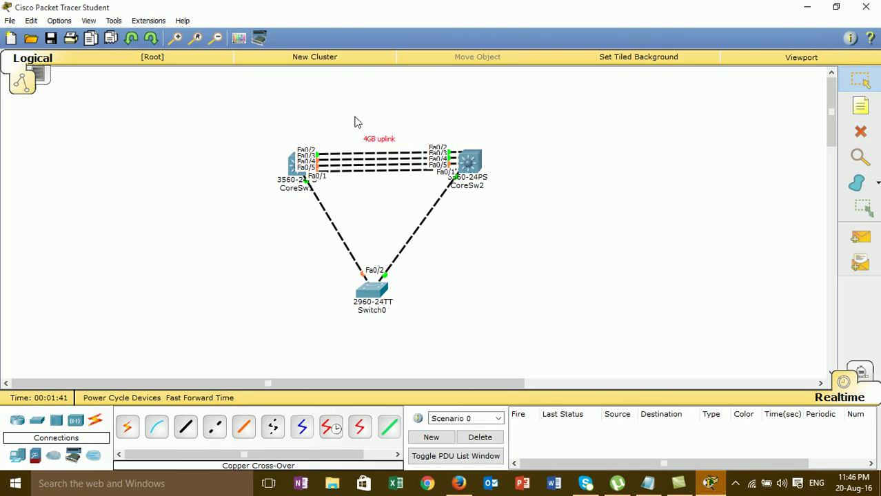
# Shift the whole topology downward and place a 2811 router centred above the core switches.
pyautogui.click(353, 121)
pyautogui.moveTo(253, 122); pyautogui.dragTo(514, 358)
pyautogui.moveTo(475, 166); pyautogui.dragTo(475, 194)
pyautogui.click(541, 204)
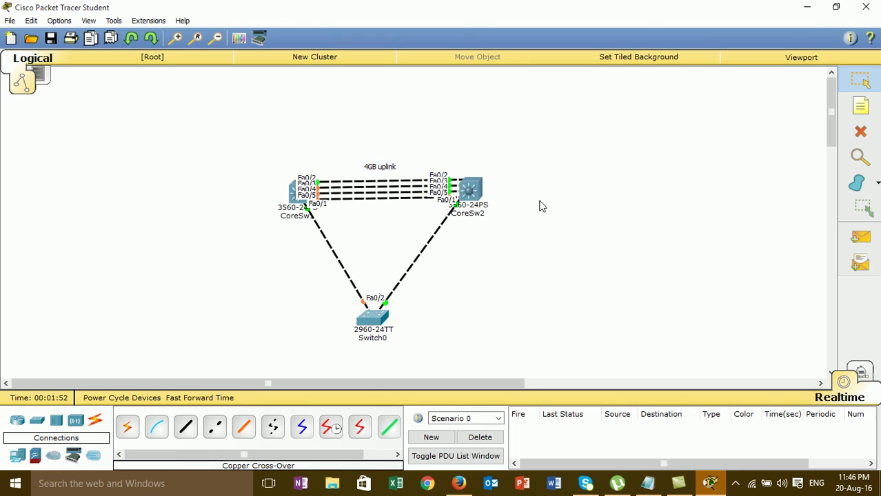
pyautogui.click(18, 422)
pyautogui.moveTo(247, 429); pyautogui.dragTo(377, 81)
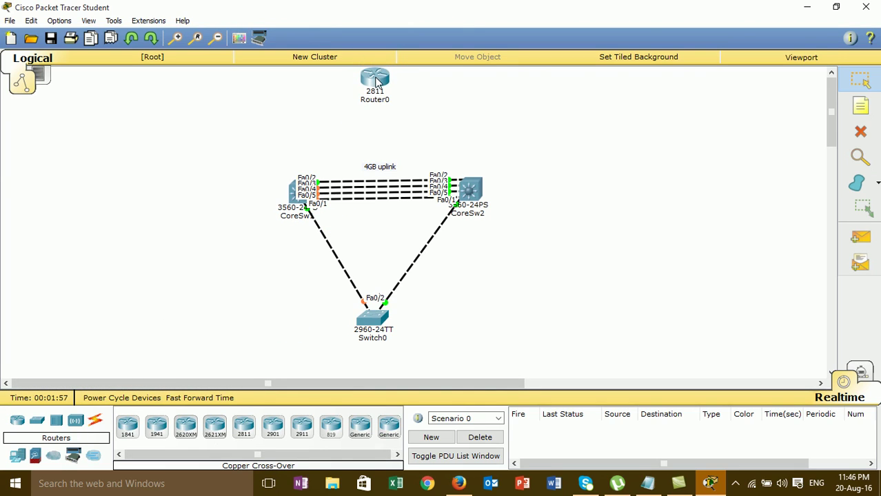
# Connect FastEthernet0/6 on CoreSw1 to FastEthernet0/0 on the router with a copper straight-through cable.
pyautogui.click(95, 421)
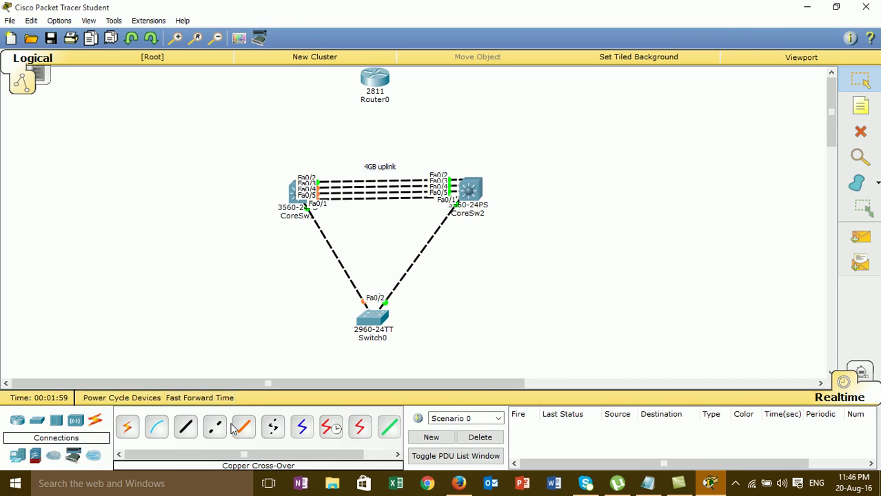
pyautogui.click(185, 428)
pyautogui.click(303, 198)
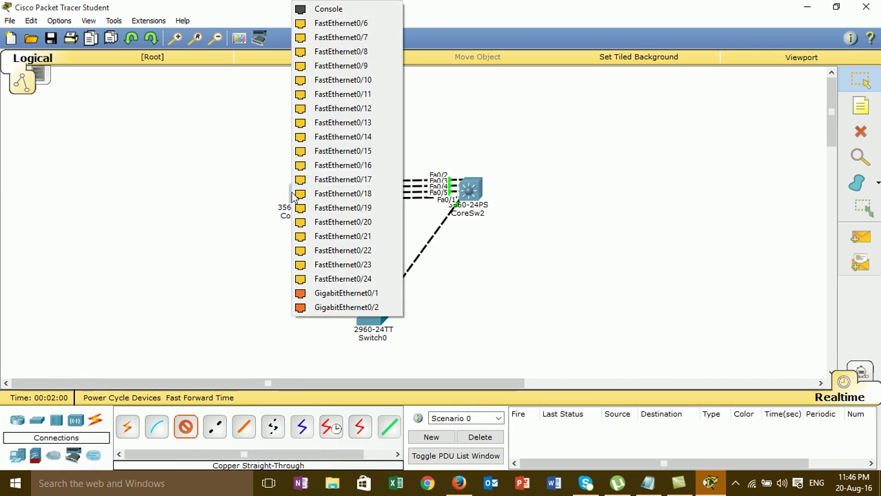
pyautogui.click(331, 21)
pyautogui.click(374, 83)
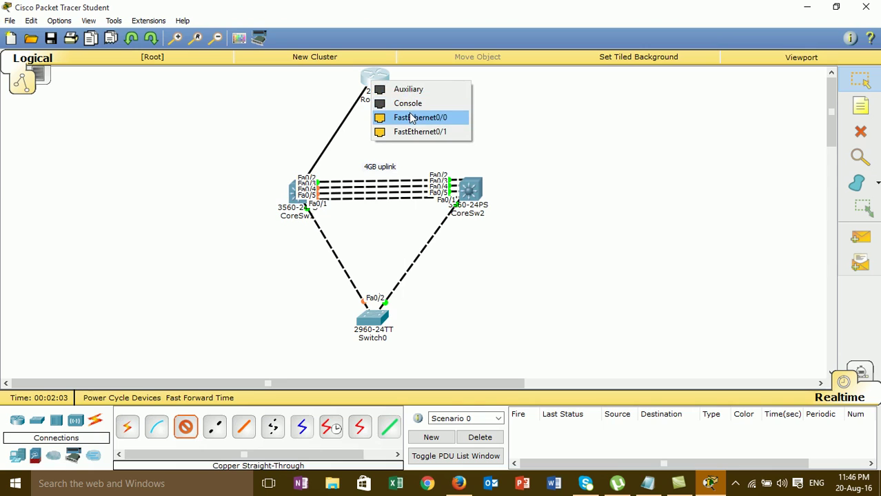
pyautogui.click(409, 118)
# Connect FastEthernet0/6 on CoreSw2 to FastEthernet0/1 on the router with a copper straight-through cable.
pyautogui.click(185, 428)
pyautogui.click(469, 191)
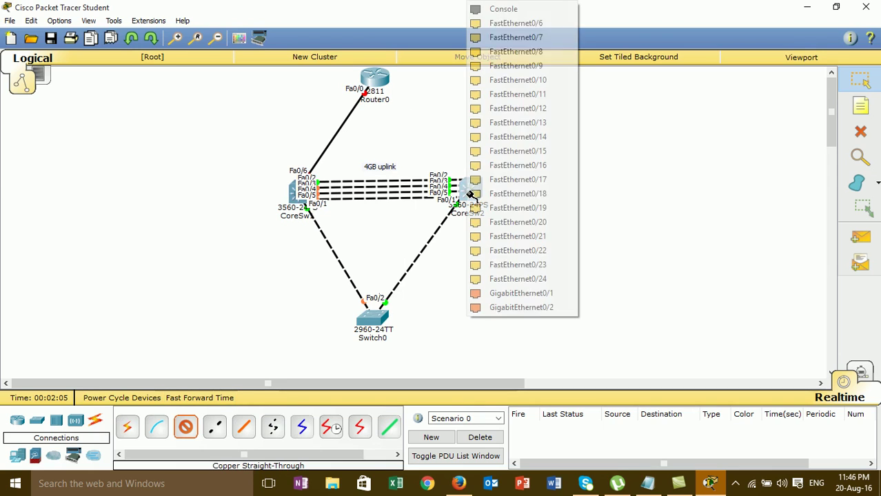
pyautogui.click(508, 25)
pyautogui.click(378, 80)
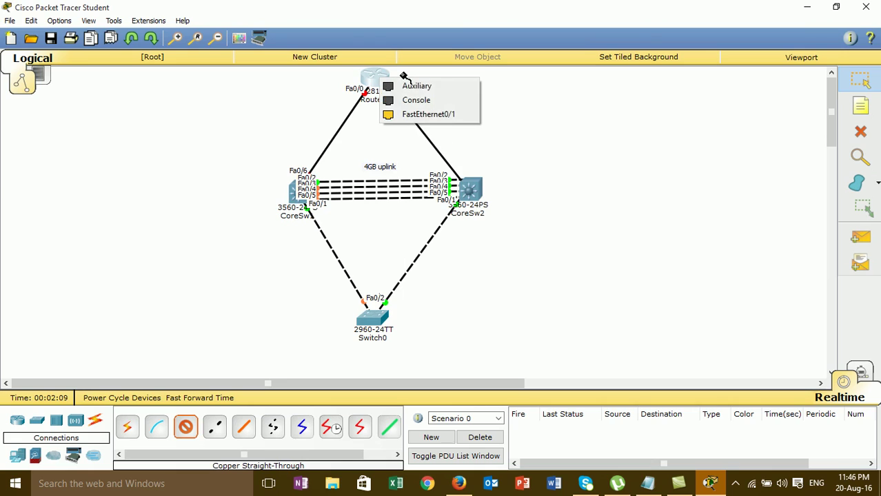
pyautogui.click(428, 115)
# Move the access switch up closer to the core switches and place four generic PCs in a row beneath it.
pyautogui.moveTo(372, 319); pyautogui.dragTo(373, 270)
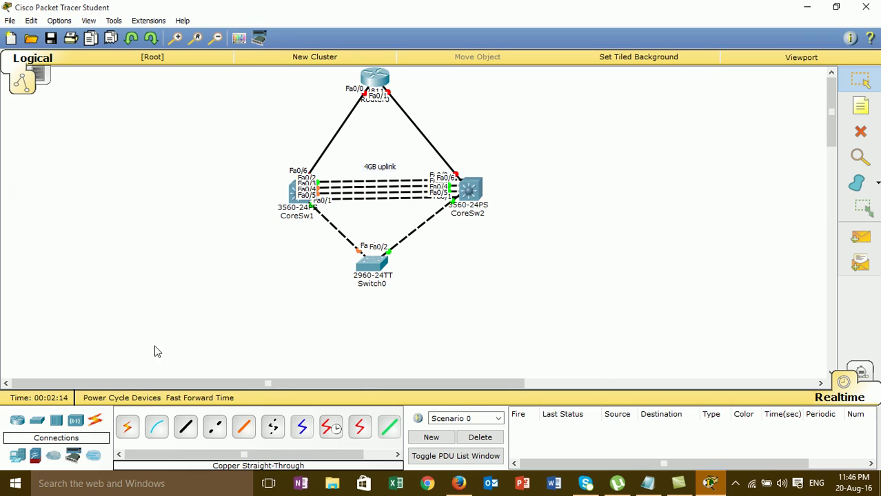
pyautogui.click(18, 458)
pyautogui.click(129, 424)
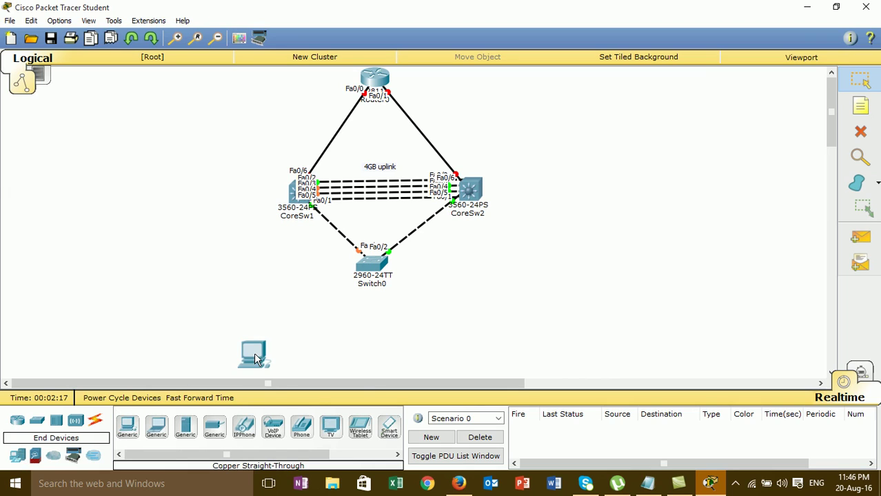
pyautogui.click(284, 335)
pyautogui.click(128, 427)
pyautogui.click(351, 342)
pyautogui.click(128, 427)
pyautogui.click(412, 334)
pyautogui.click(129, 426)
pyautogui.click(502, 335)
pyautogui.moveTo(296, 340); pyautogui.dragTo(290, 345)
pyautogui.moveTo(289, 345); pyautogui.dragTo(276, 342)
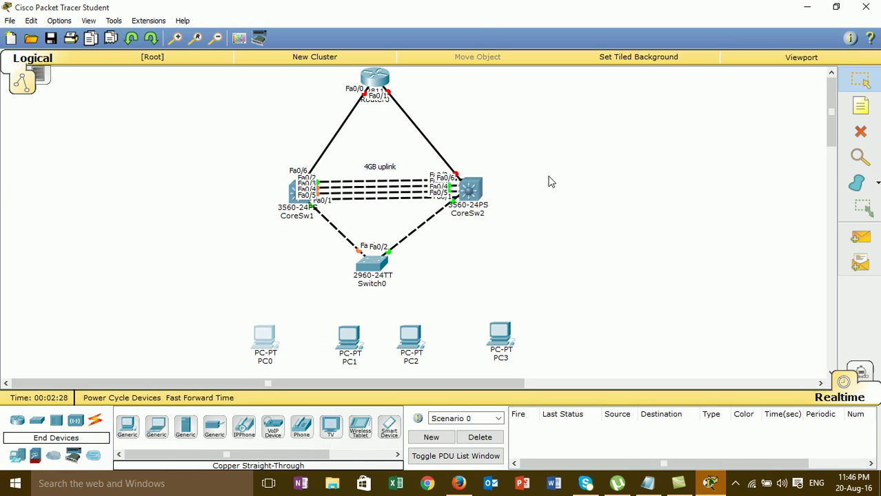
# Move the router down so it sits closer to the core switches.
pyautogui.scroll(-2, 837, 108)
pyautogui.scroll(1, 831, 107)
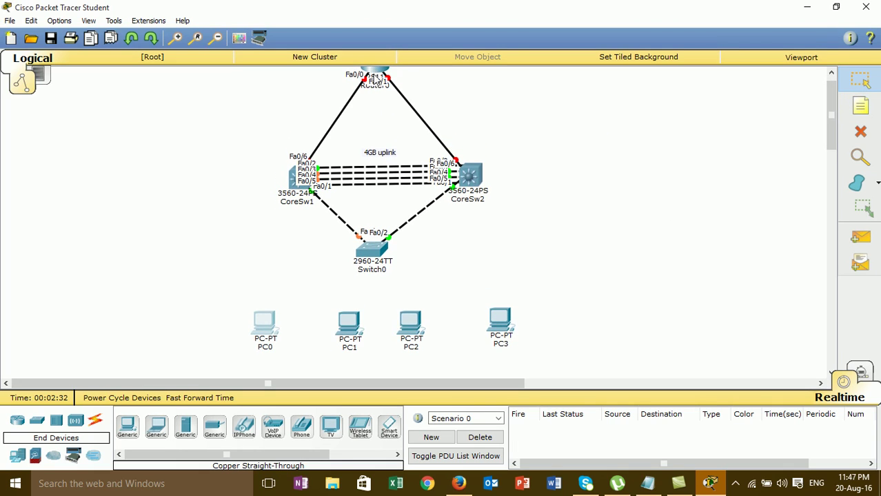
pyautogui.moveTo(380, 72); pyautogui.dragTo(382, 97)
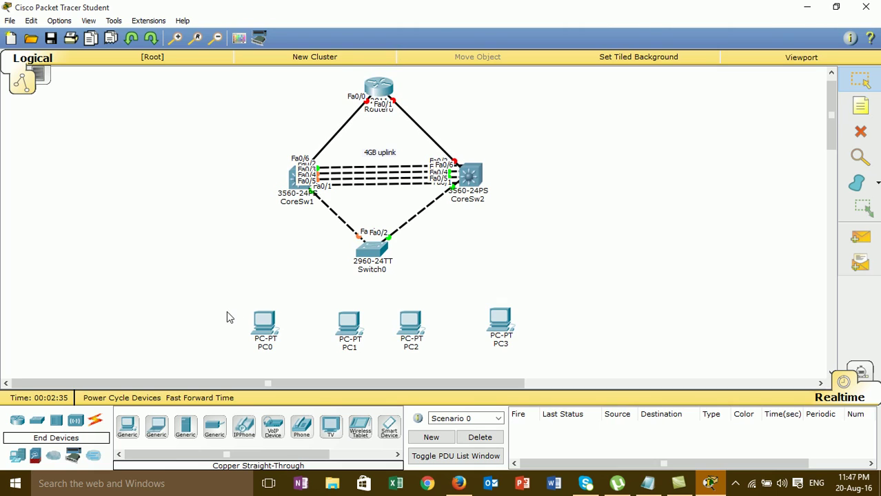
# Connect FastEthernet0 on PC0 to FastEthernet0/3 on the access switch with a copper straight-through cable.
pyautogui.click(95, 418)
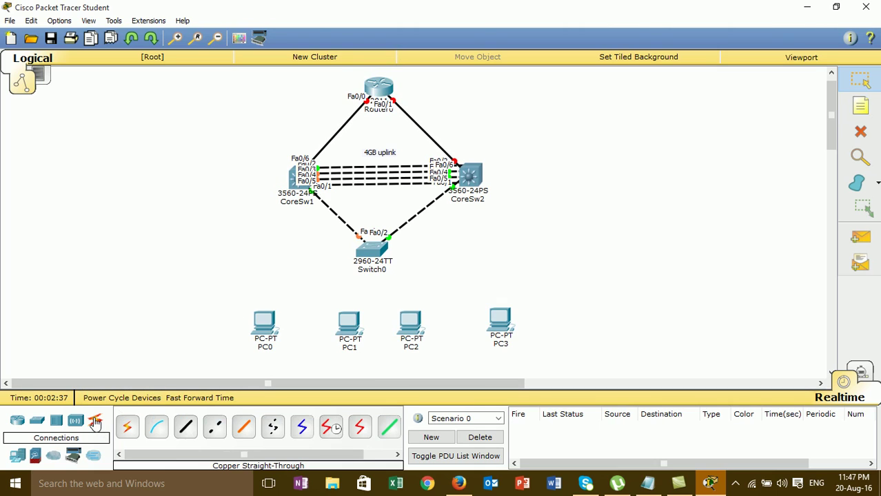
pyautogui.click(186, 427)
pyautogui.click(260, 340)
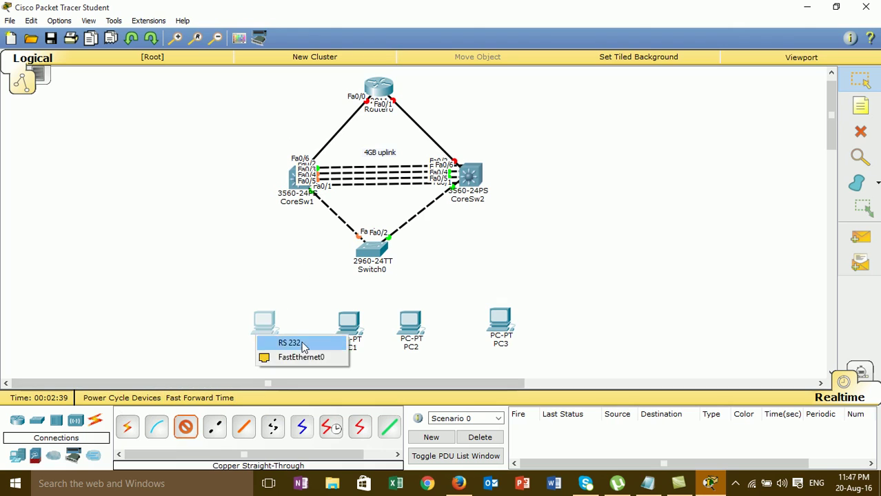
pyautogui.click(303, 357)
pyautogui.click(370, 255)
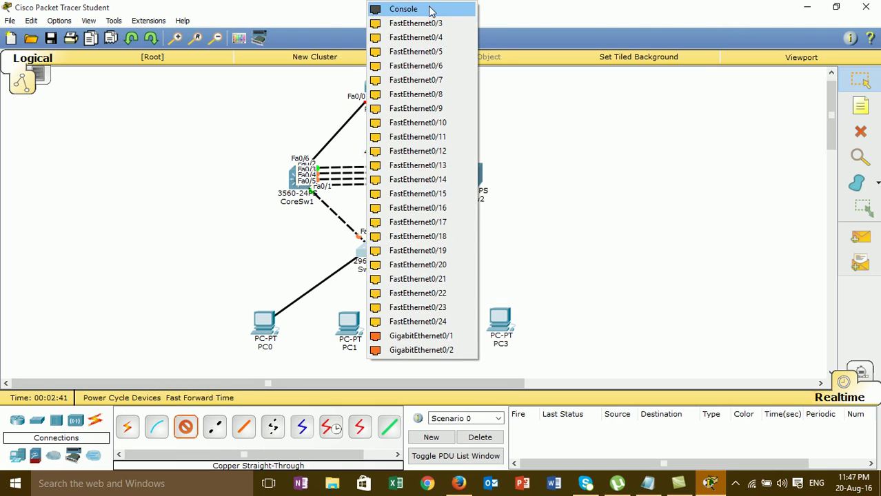
pyautogui.click(432, 27)
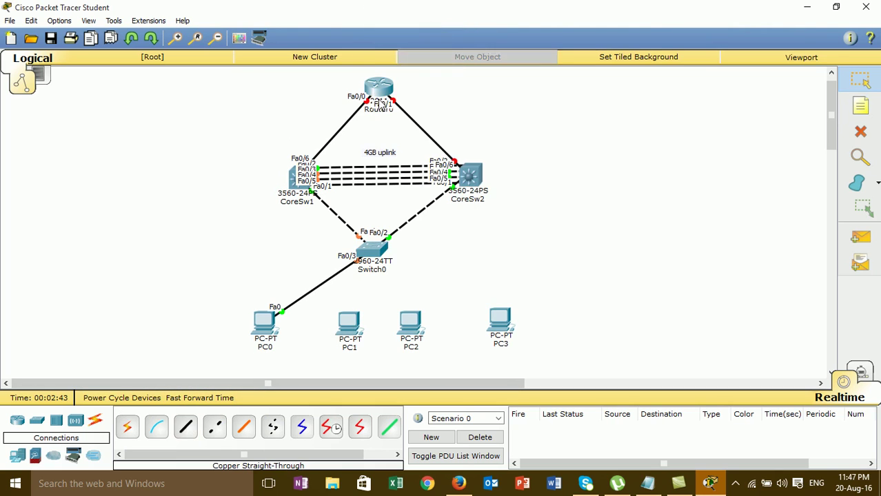
# Connect FastEthernet0 on PC1 to FastEthernet0/4 on the access switch by straight-through cable, and shift PC1 beneath the switch.
pyautogui.click(348, 328)
pyautogui.click(372, 352)
pyautogui.click(378, 253)
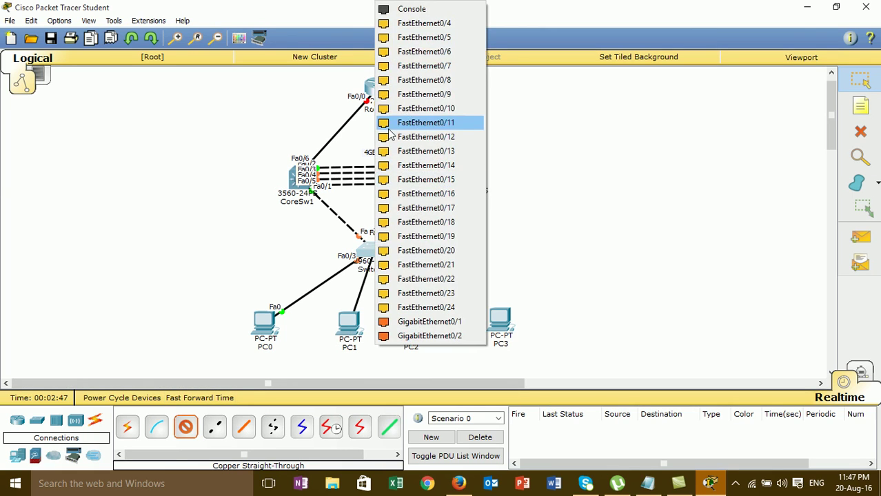
pyautogui.click(404, 22)
pyautogui.moveTo(358, 336); pyautogui.dragTo(374, 336)
pyautogui.moveTo(269, 333)
pyautogui.mouseDown()
pyautogui.moveTo(269, 342)
pyautogui.moveTo(267, 333)
pyautogui.mouseUp()
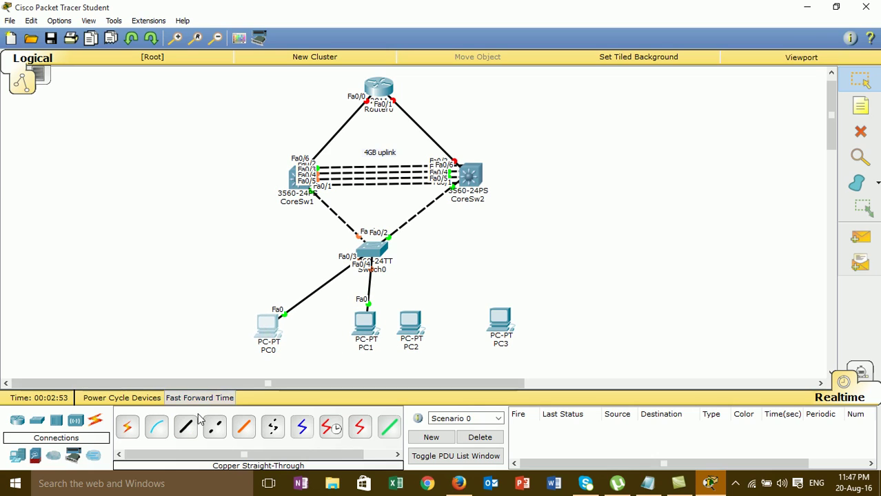
# Connect FastEthernet0 on PC2 to FastEthernet0/5 on the access switch by straight-through cable, and respace PC0, PC1 and PC2.
pyautogui.click(185, 426)
pyautogui.click(414, 334)
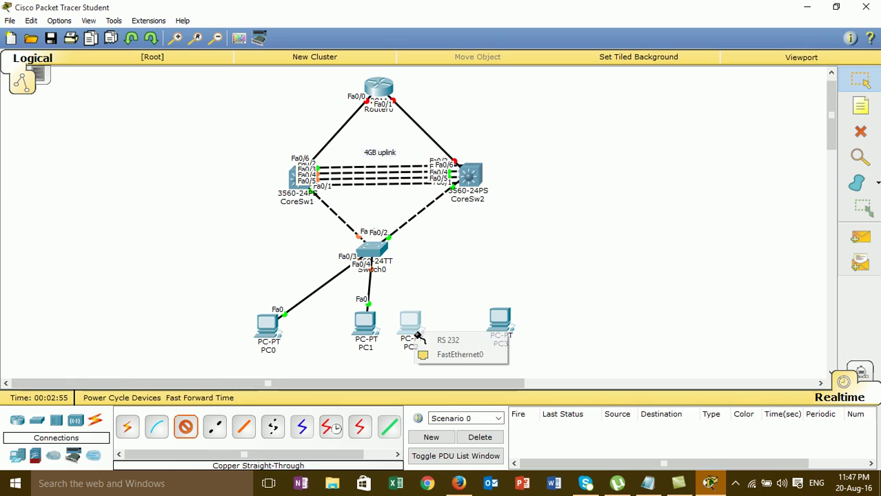
pyautogui.click(445, 354)
pyautogui.click(377, 246)
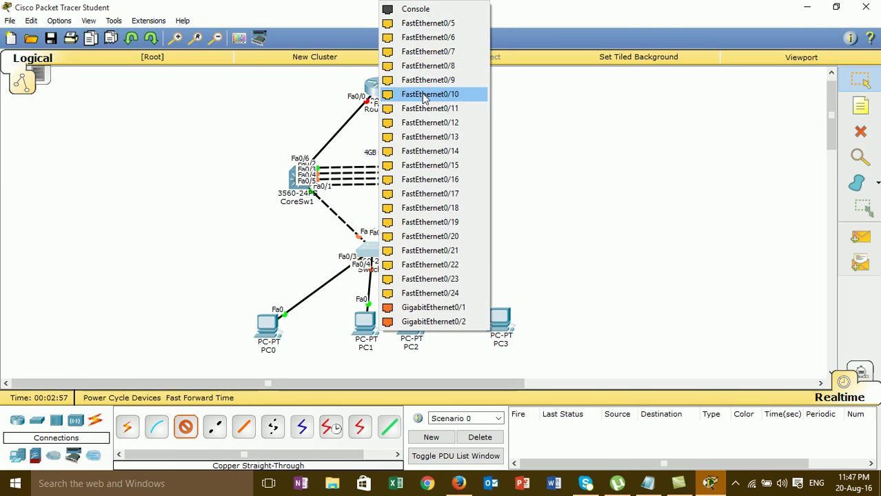
pyautogui.click(428, 22)
pyautogui.moveTo(434, 329); pyautogui.dragTo(437, 329)
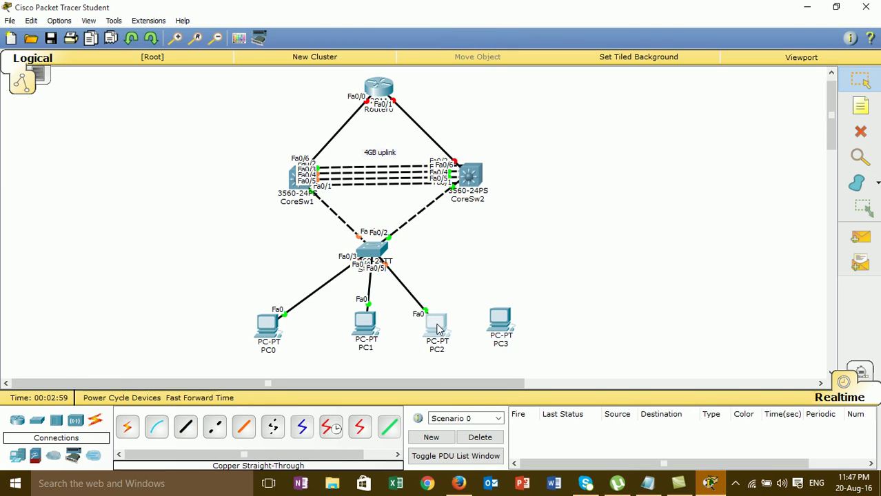
pyautogui.moveTo(365, 327); pyautogui.dragTo(371, 330)
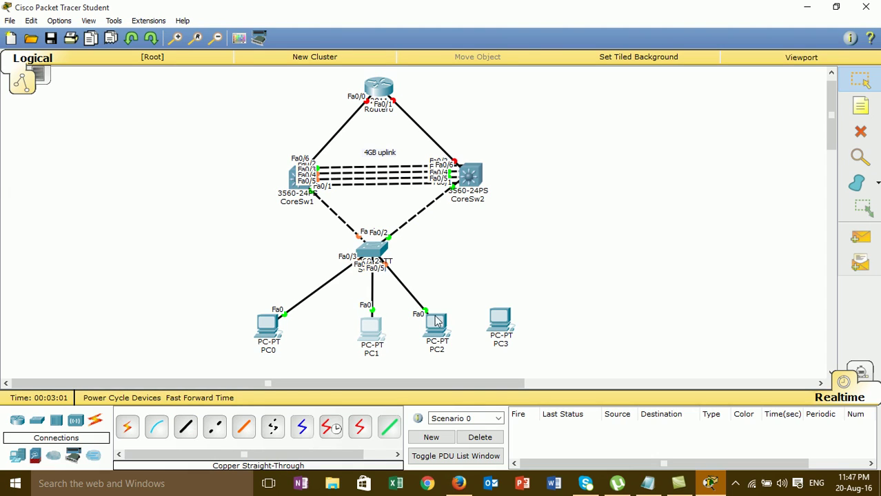
pyautogui.moveTo(267, 331); pyautogui.dragTo(277, 338)
# Connect FastEthernet0 on PC3 to FastEthernet0/6 on the access switch by straight-through cable, and move PC3 slightly outward.
pyautogui.click(185, 427)
pyautogui.click(500, 325)
pyautogui.click(528, 350)
pyautogui.click(379, 246)
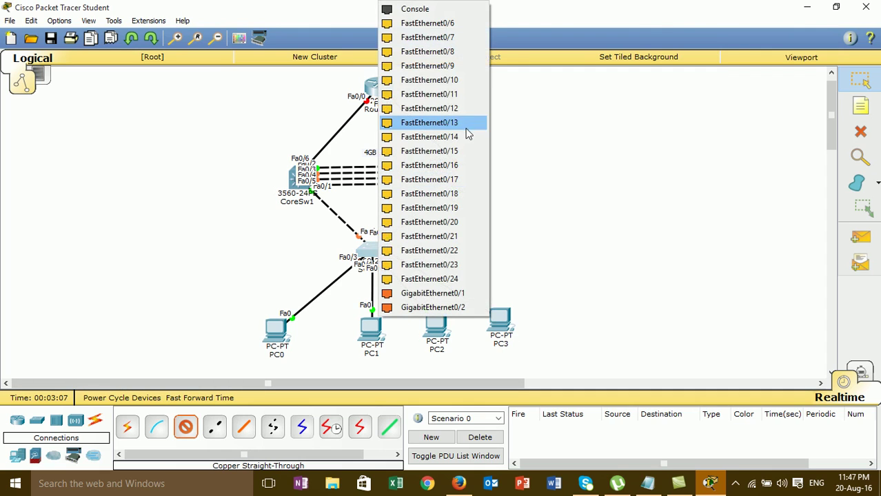
pyautogui.click(427, 24)
pyautogui.moveTo(501, 326); pyautogui.dragTo(520, 325)
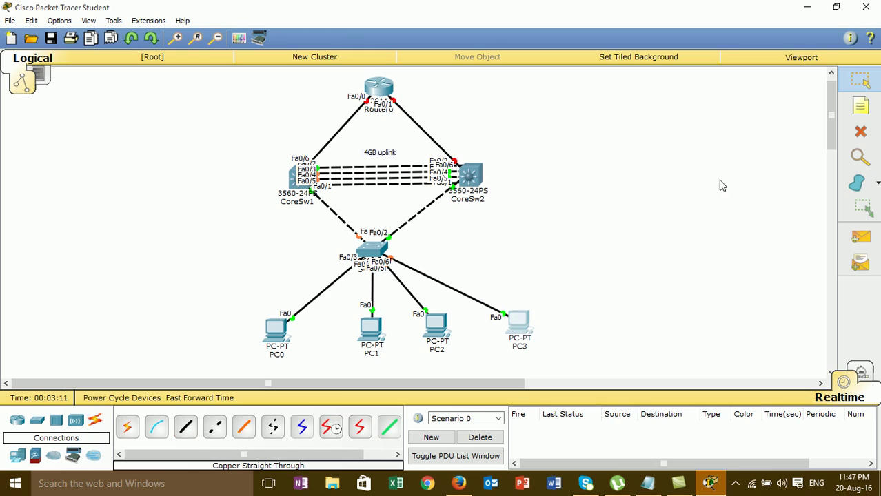
# Add a text note reading "VLAN-10=10" and position it directly under PC0.
pyautogui.click(872, 103)
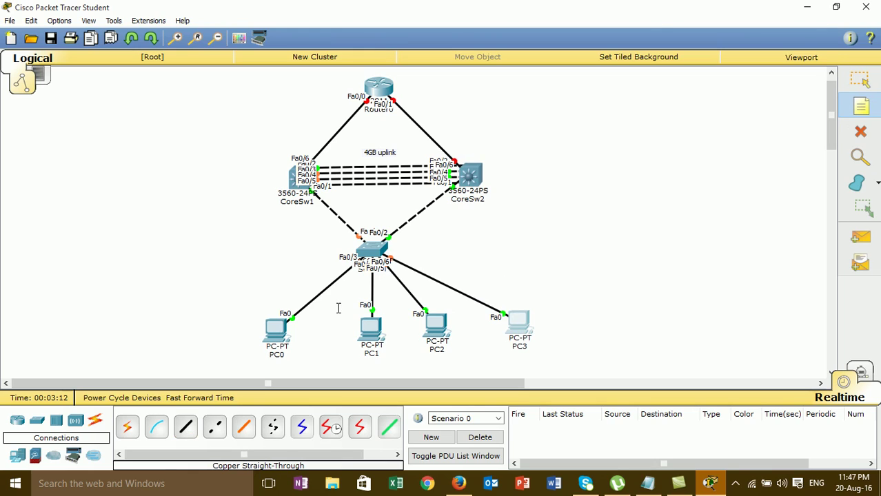
pyautogui.click(264, 364)
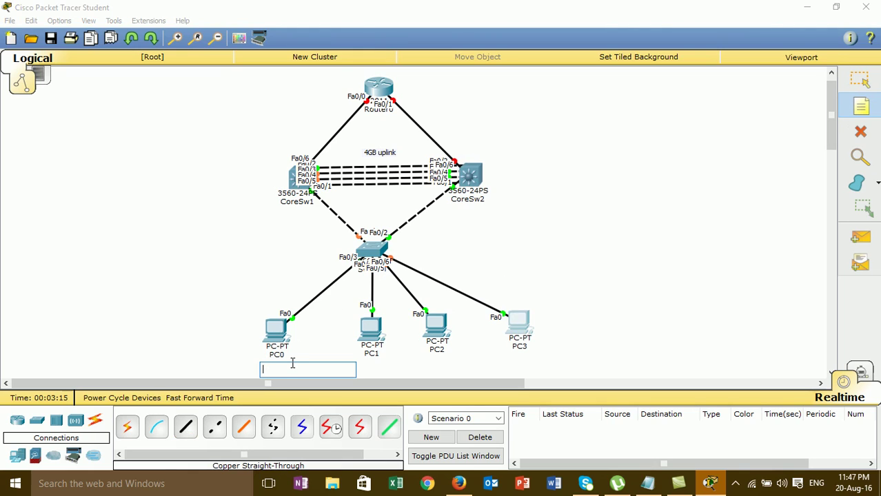
pyautogui.write('VL')
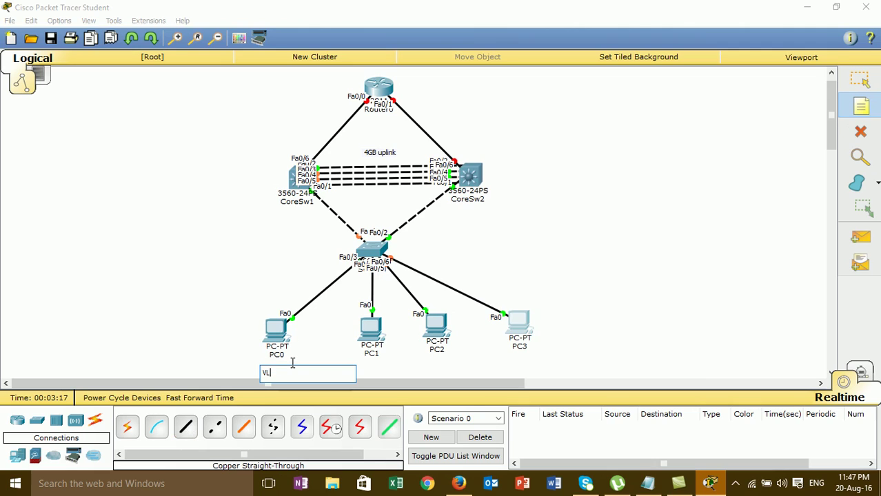
pyautogui.write('AN-10=10')
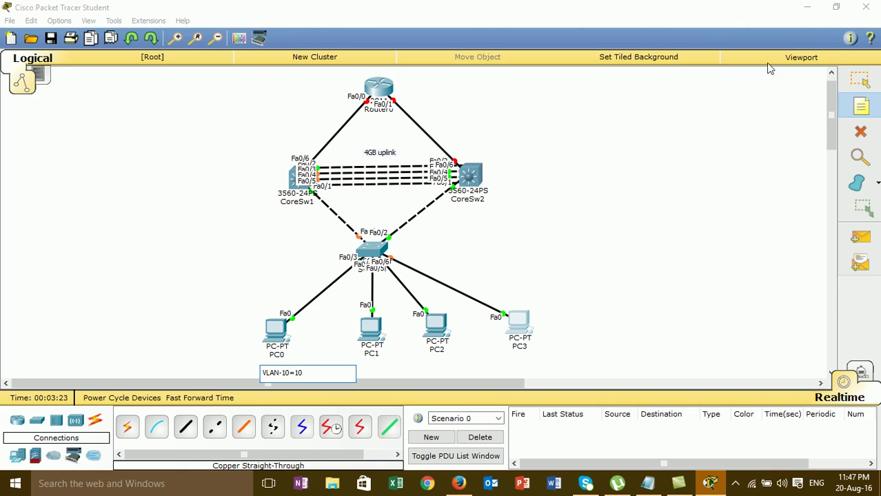
pyautogui.press('Escape')
pyautogui.moveTo(280, 361); pyautogui.dragTo(282, 356)
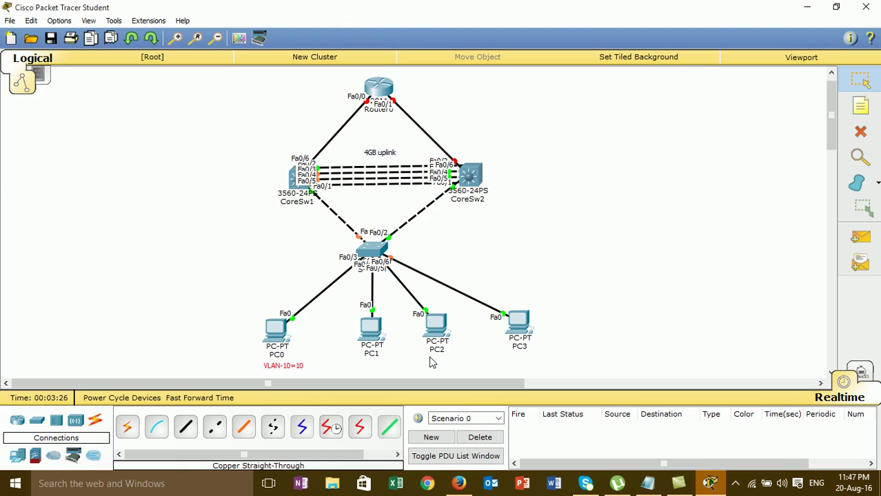
# Add a text note reading "VLAN-20=HR" and position it directly under PC1.
pyautogui.click(861, 105)
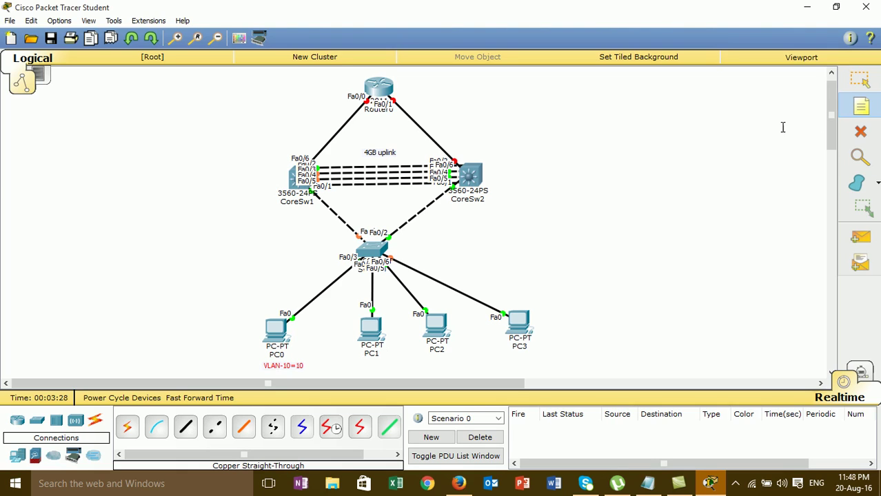
pyautogui.click(359, 360)
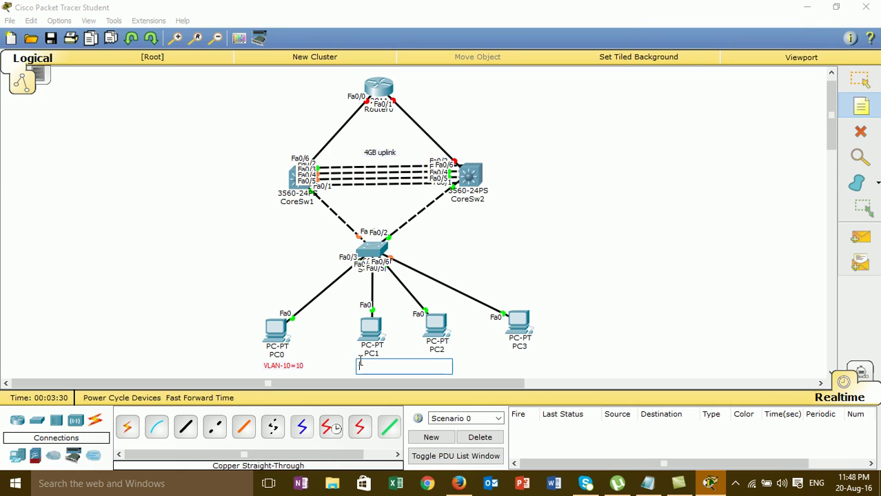
pyautogui.write('VLAN')
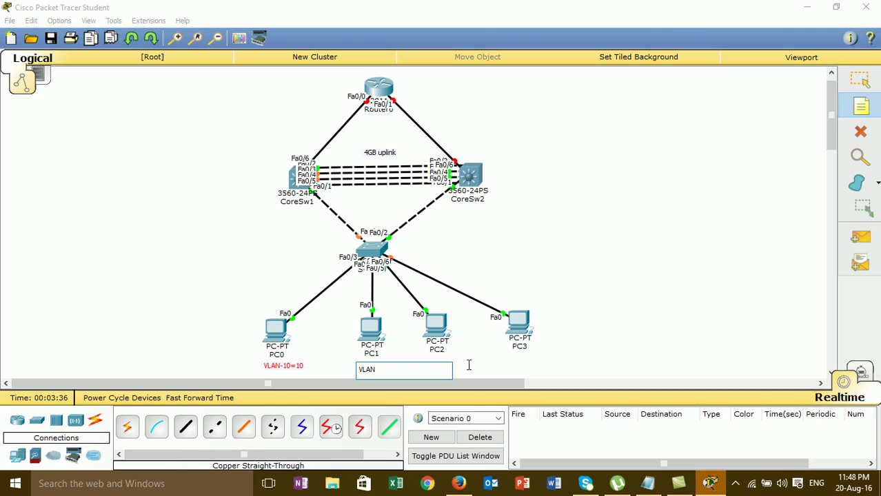
pyautogui.write('-20-=HR')
pyautogui.click(857, 84)
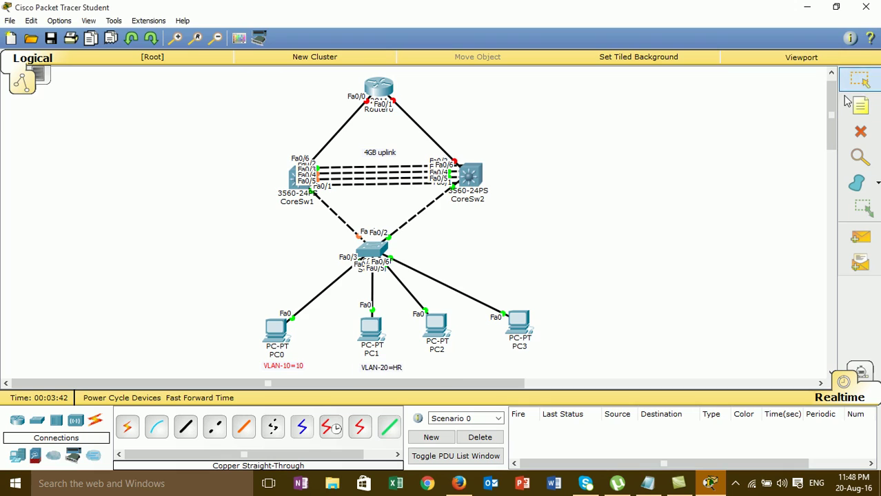
pyautogui.moveTo(379, 374); pyautogui.dragTo(375, 371)
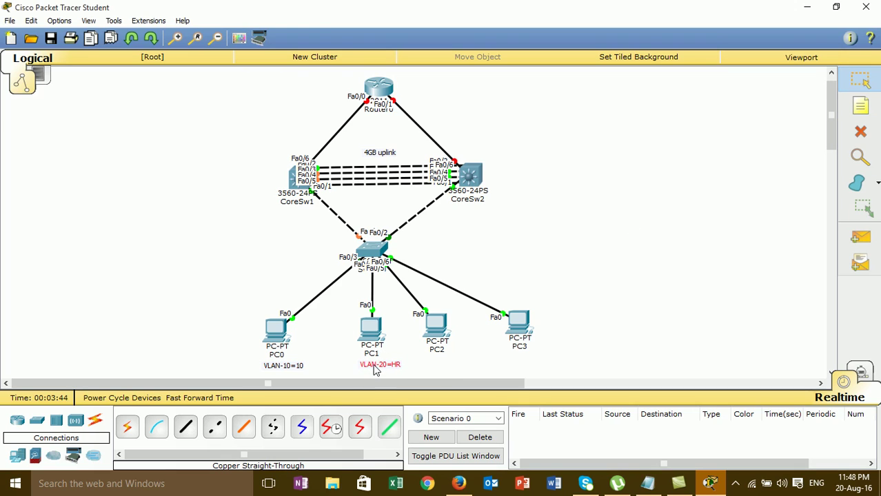
# Add a text note reading "VLAN-30=Accounting" and position it directly under PC2.
pyautogui.click(860, 106)
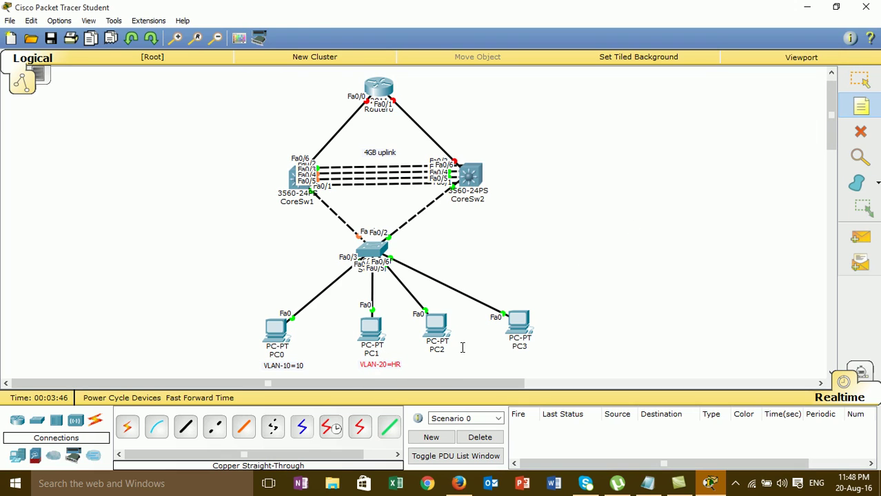
pyautogui.click(429, 363)
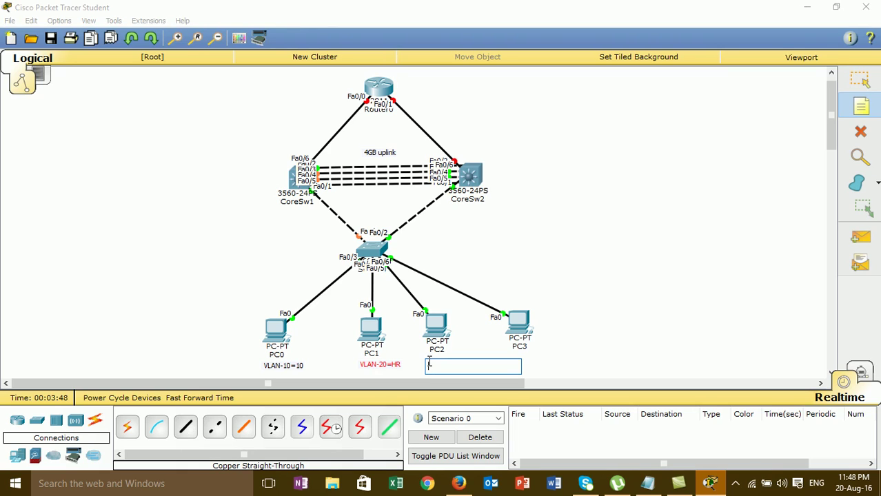
pyautogui.write('VLAN-3')
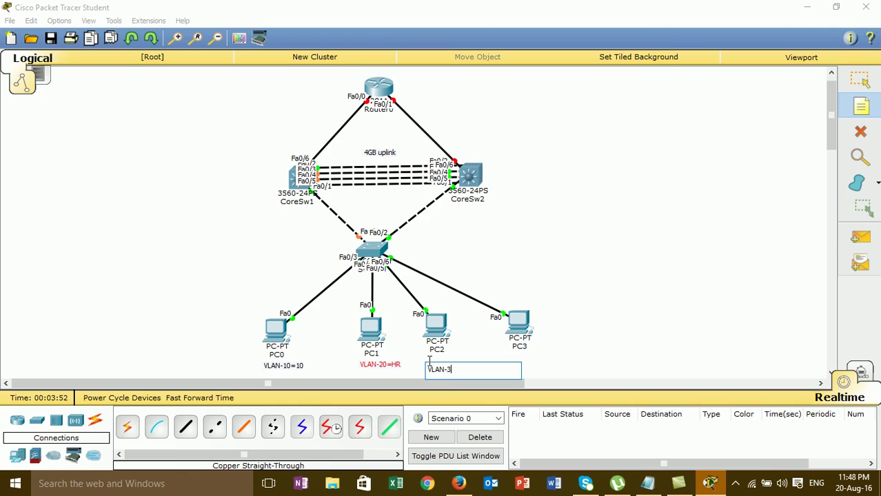
pyautogui.write('0=Accounting')
pyautogui.click(859, 81)
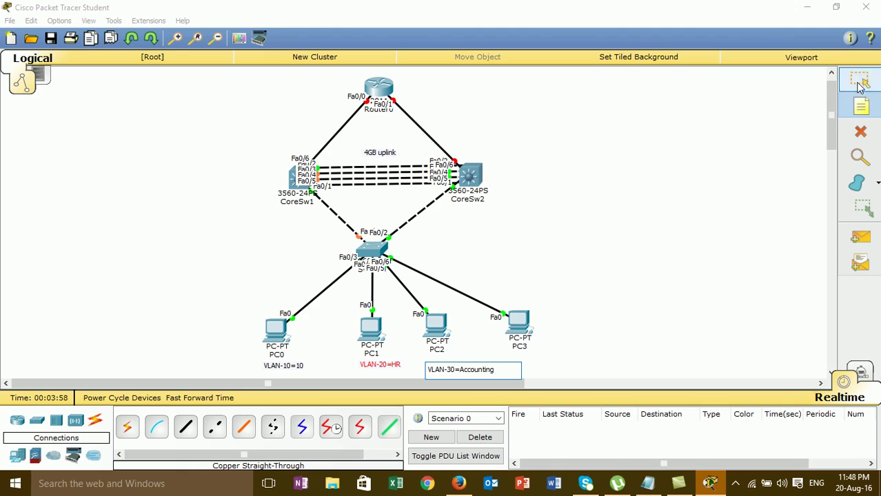
pyautogui.click(443, 371)
pyautogui.moveTo(445, 371); pyautogui.dragTo(444, 367)
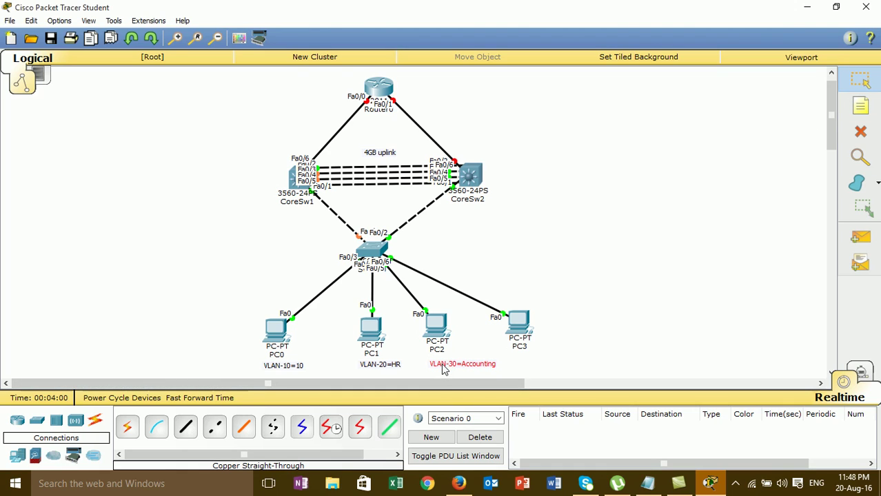
# Add a text note reading "VLAN-40=Marketing" beneath PC3.
pyautogui.click(861, 106)
pyautogui.click(531, 359)
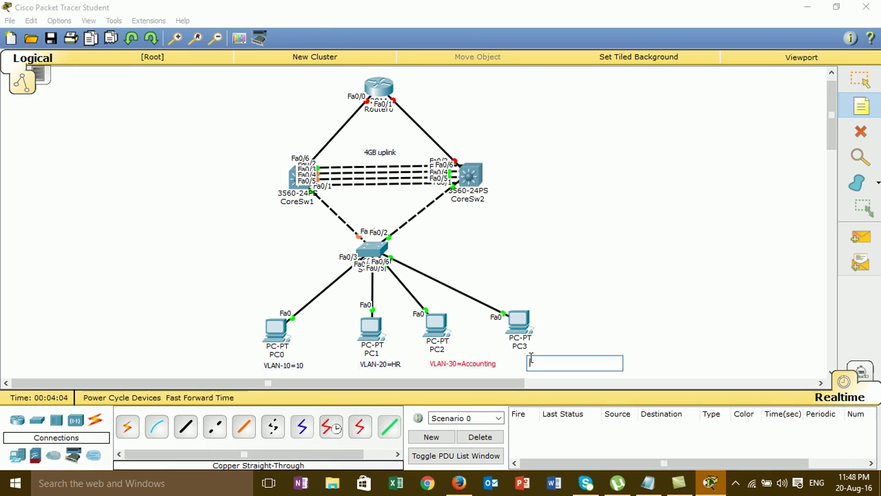
pyautogui.write('VLA')
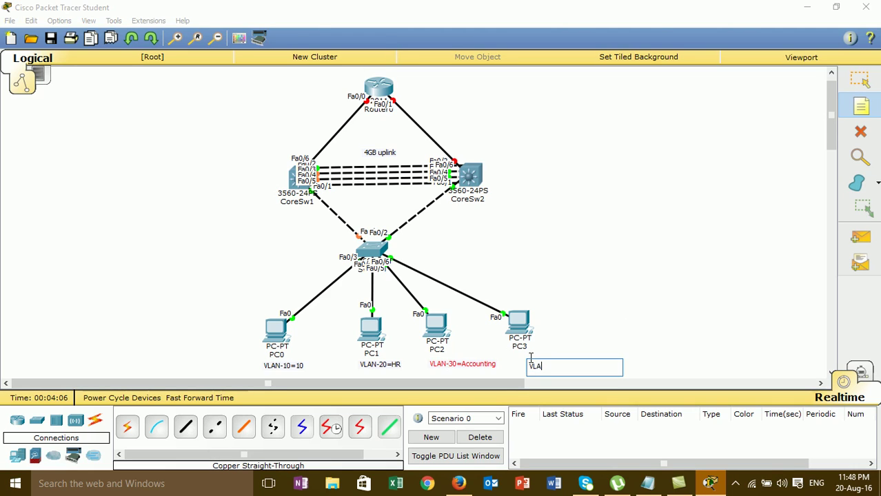
pyautogui.write('N-40=Mar')
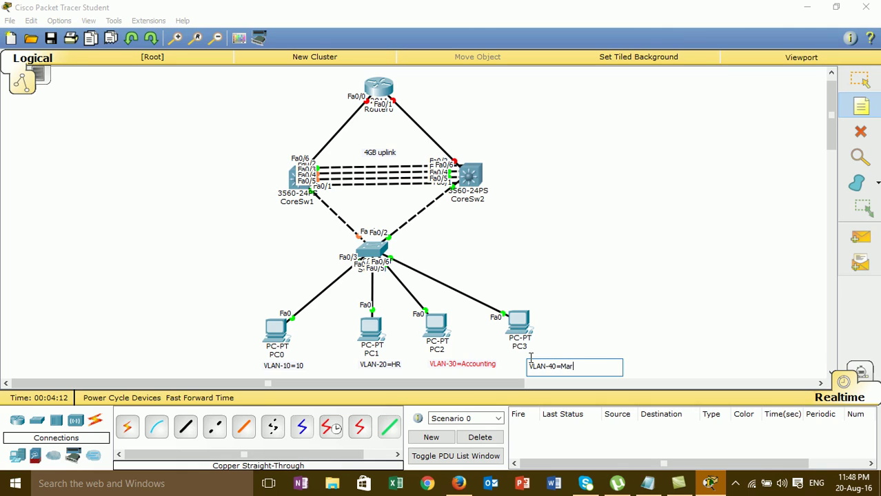
pyautogui.press('BackSpace')
pyautogui.press('BackSpace')
pyautogui.press('BackSpace')
pyautogui.click(860, 80)
pyautogui.click(541, 364)
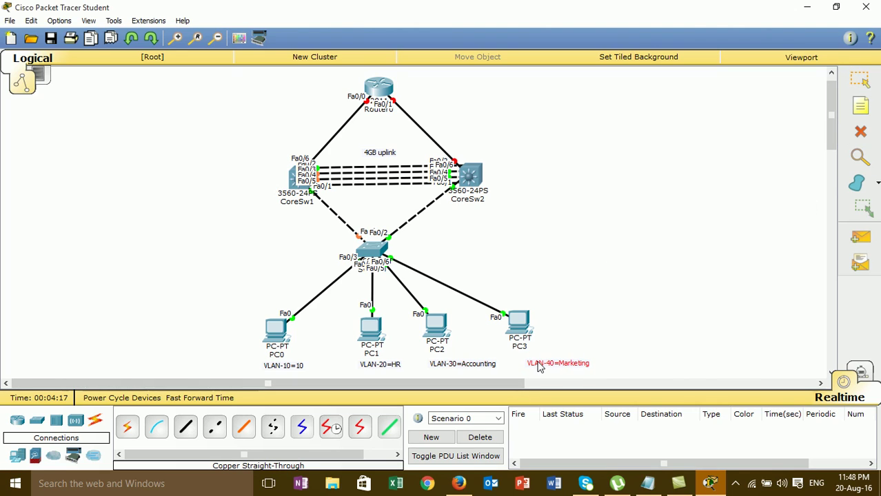
# Add a title note reading "How to configure Vlan+vtp+stp+Ethernel" in the empty area beside the router and adjust its position.
pyautogui.click(861, 105)
pyautogui.click(61, 105)
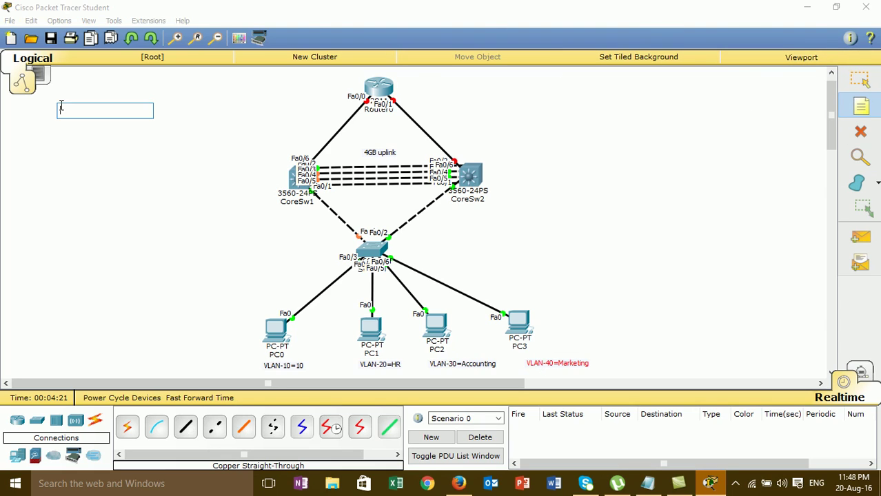
pyautogui.write('Hp')
pyautogui.write('w to configure Vlan+')
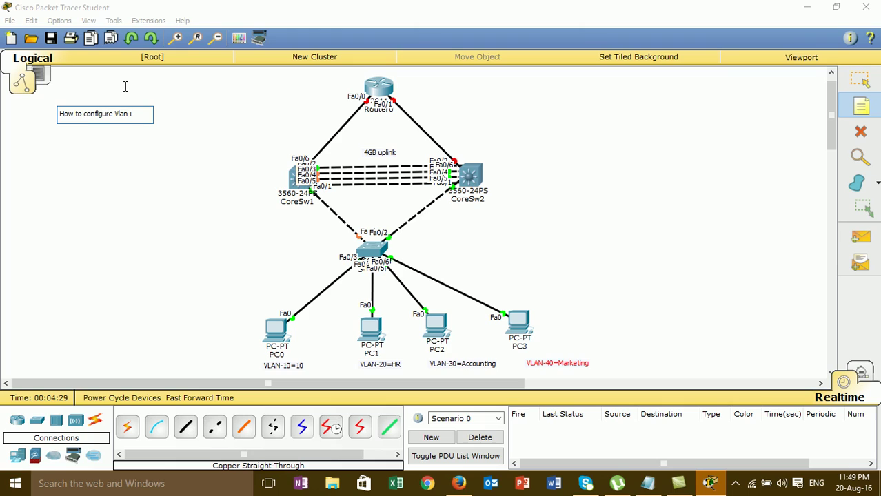
pyautogui.write('vtp+stp')
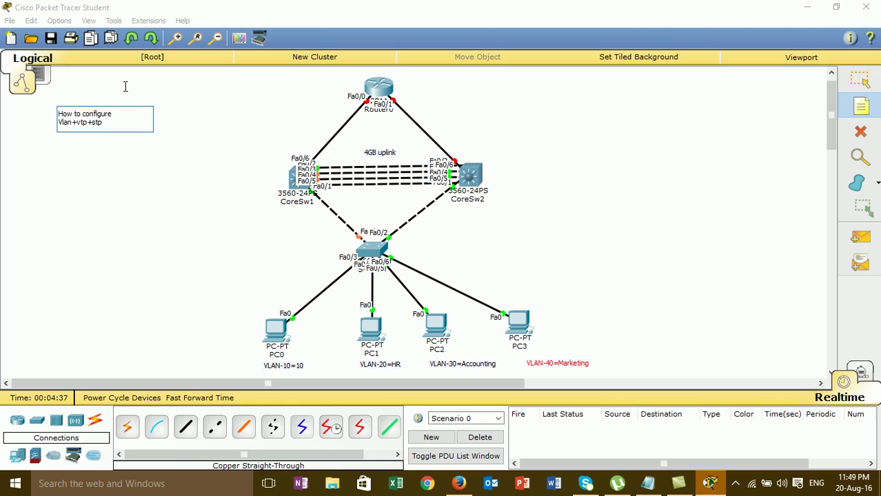
pyautogui.write('+Etherna')
pyautogui.press('BackSpace')
pyautogui.click(861, 81)
pyautogui.moveTo(181, 121); pyautogui.dragTo(164, 114)
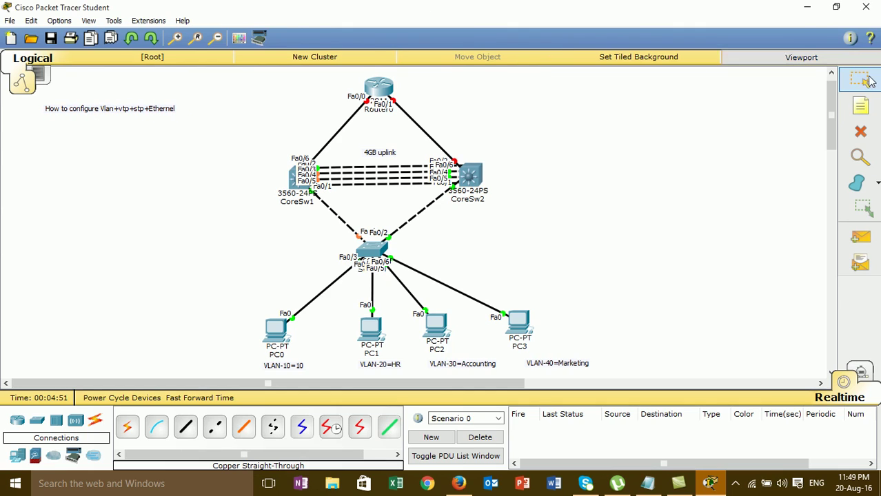
# Start a new note beneath the title note with the heading line "1-Create vlan".
pyautogui.click(860, 107)
pyautogui.click(861, 107)
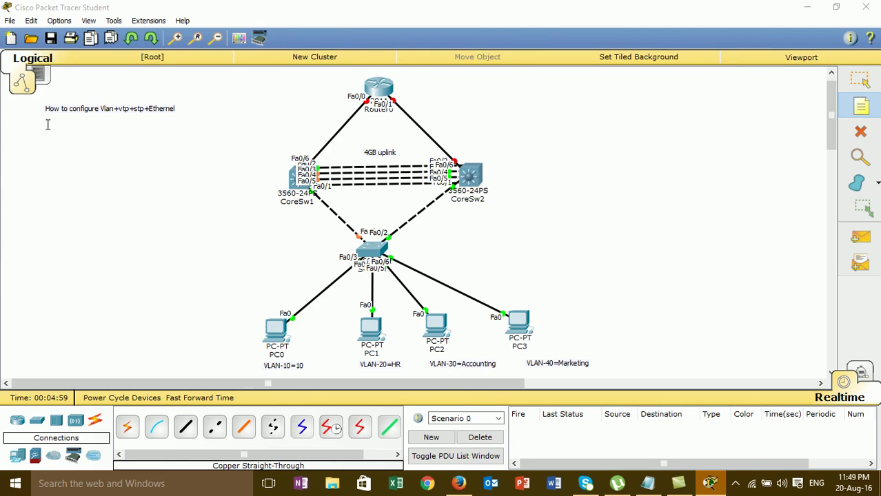
pyautogui.click(47, 125)
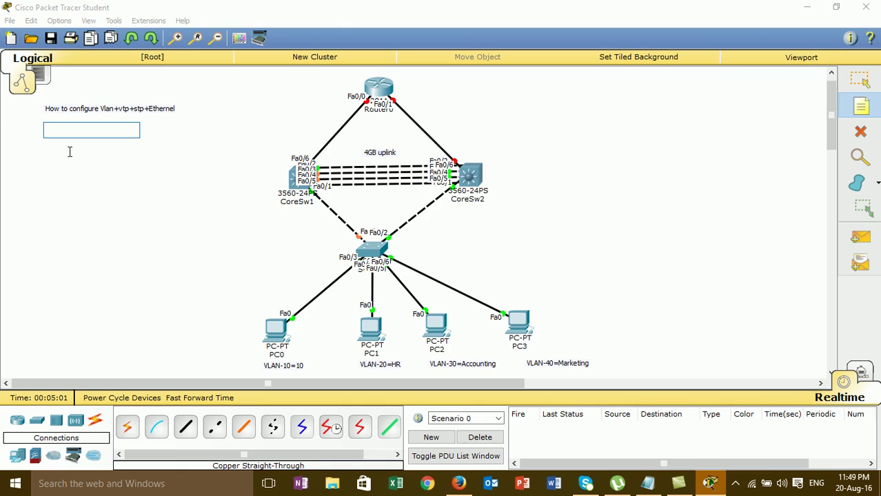
pyautogui.write('1-Create')
pyautogui.press('BackSpace')
pyautogui.press('BackSpace')
pyautogui.write('reate ')
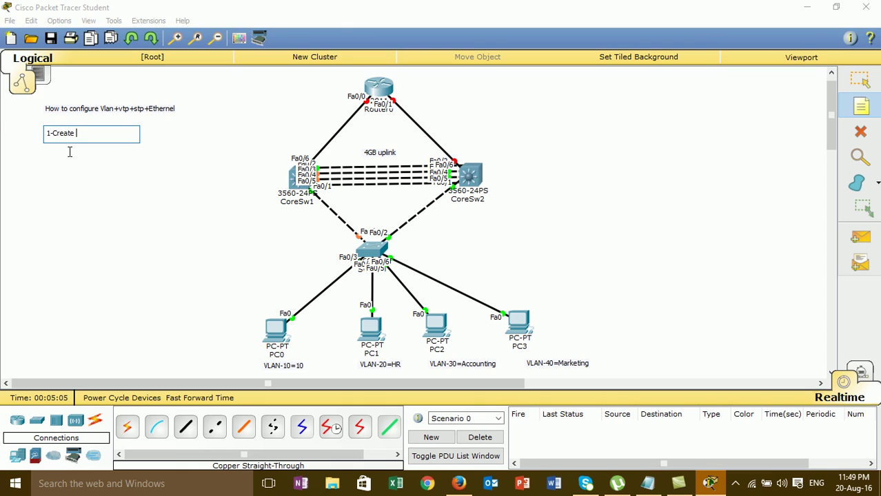
pyautogui.write('vlan')
pyautogui.press('Return')
# Add the lines "vlan-10=IT" and "vlan-20=HR" under the heading in the note.
pyautogui.write('vlan-10=It')
pyautogui.press('Return')
pyautogui.write('vl')
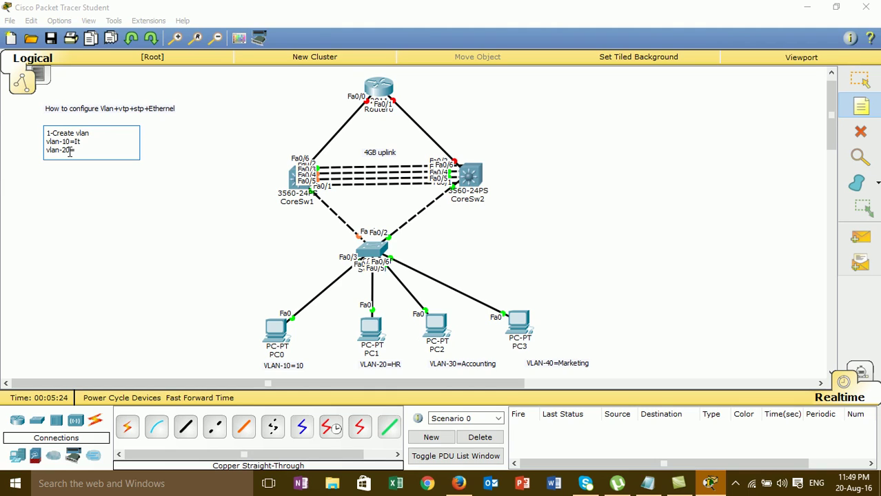
pyautogui.click(100, 142)
pyautogui.press('BackSpace')
pyautogui.write('HR')
pyautogui.press('Return')
# Add the lines "vlan-30=Accounting" and "vlan-40=Marketing" to the note, and move the note closer to the title.
pyautogui.write('vlan-')
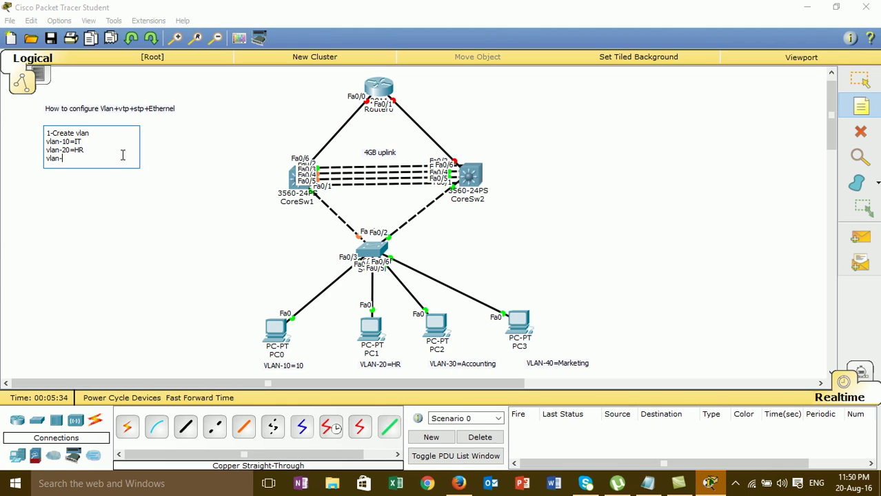
pyautogui.write('30')
pyautogui.write('=Accouunting')
pyautogui.press('Return')
pyautogui.write('vlan')
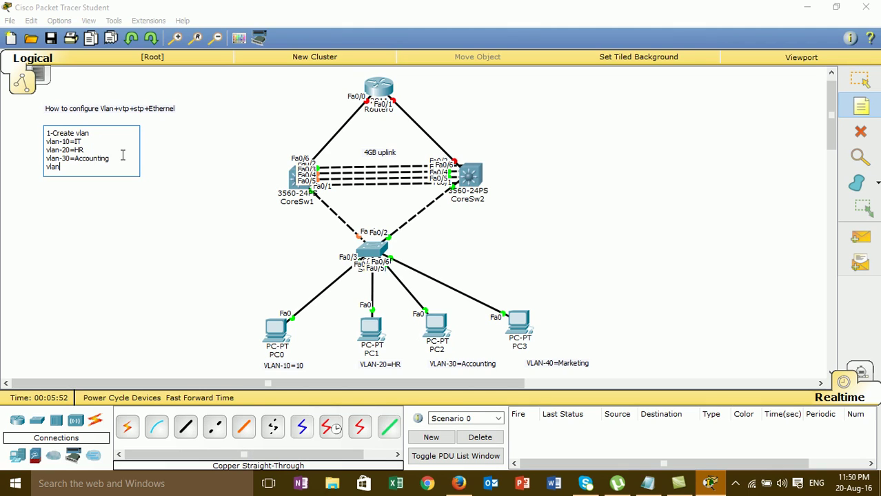
pyautogui.write('-40=Marketing')
pyautogui.click(860, 80)
pyautogui.moveTo(97, 147); pyautogui.dragTo(93, 140)
pyautogui.click(90, 179)
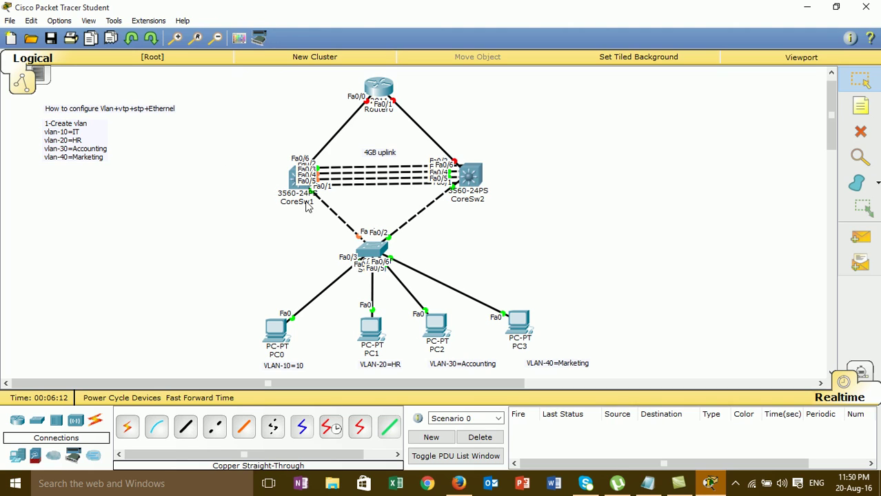
# Open the command line of CoreSw1 beside the topology and enter privileged EXEC mode.
pyautogui.click(293, 183)
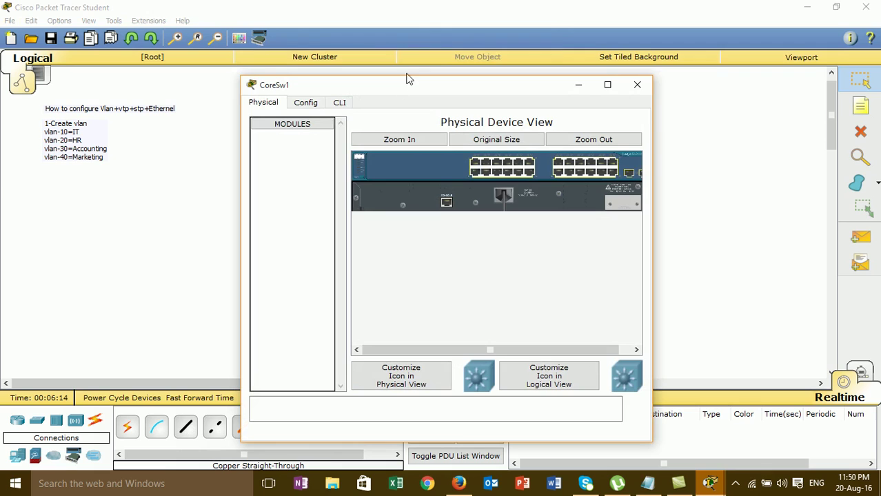
pyautogui.moveTo(399, 92); pyautogui.dragTo(647, 41)
pyautogui.click(587, 52)
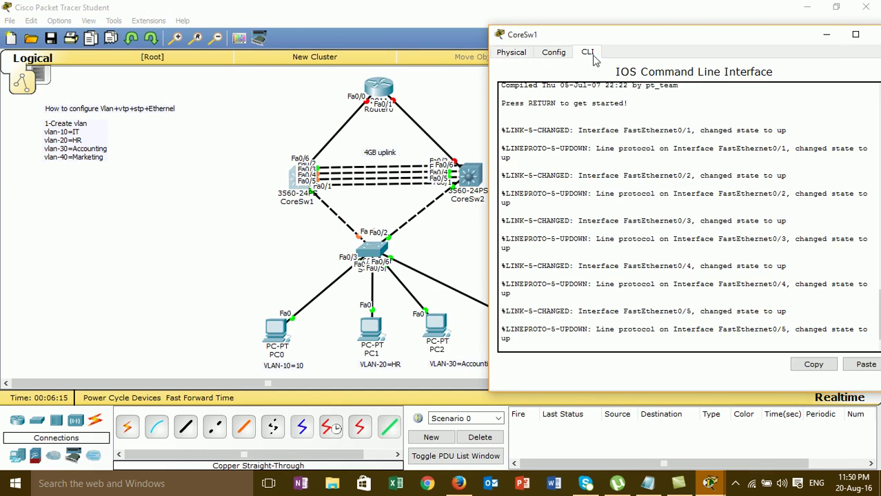
pyautogui.press('Return')
pyautogui.press('Return')
pyautogui.press('Return')
pyautogui.write('en')
pyautogui.press('Return')
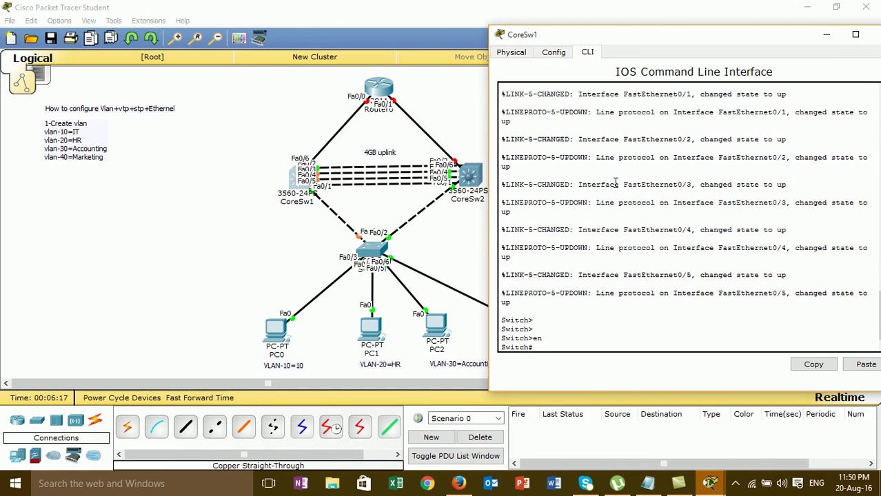
# Enter global configuration mode on CoreSw1 with "configure terminal".
pyautogui.write('conf')
pyautogui.press('Tab')
pyautogui.write('t')
pyautogui.press('Tab')
pyautogui.press('Return')
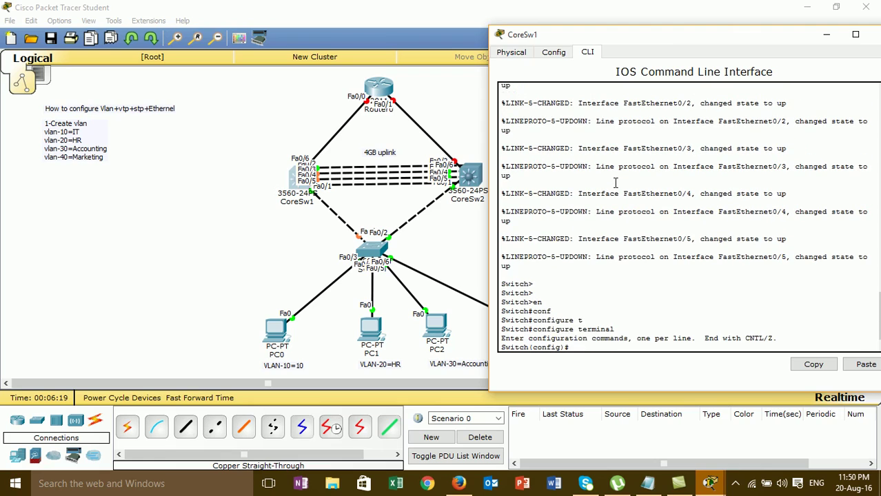
# Set the switch's hostname to CoreSw1.
pyautogui.write('ho')
pyautogui.write('s')
pyautogui.press('Tab')
pyautogui.write('CO')
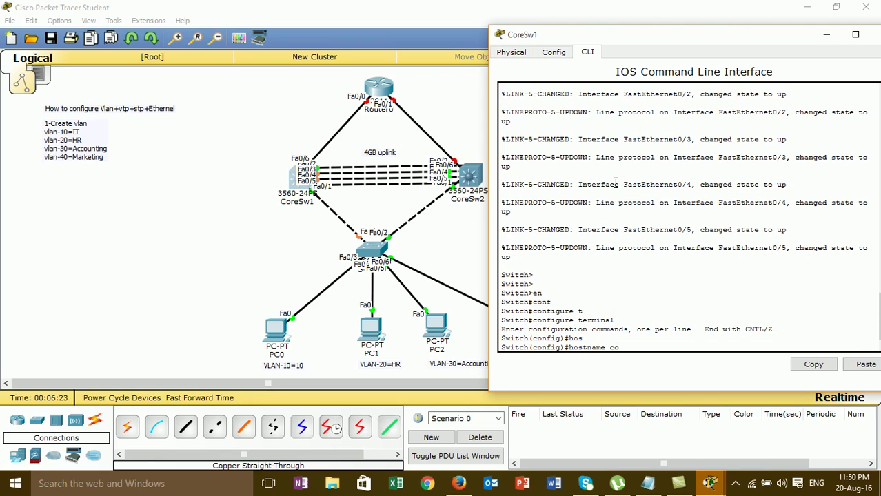
pyautogui.write('re')
pyautogui.press('BackSpace')
pyautogui.press('BackSpace')
pyautogui.press('BackSpace')
pyautogui.write('ore')
pyautogui.write('S')
pyautogui.write('w')
pyautogui.write('2')
pyautogui.press('BackSpace')
pyautogui.write('1')
pyautogui.press('Return')
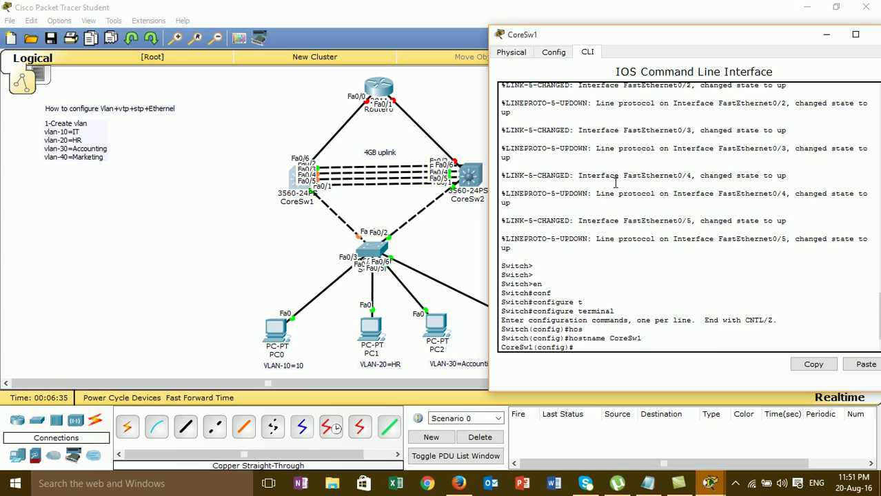
# Create VLAN 10 on CoreSw1, name it IT, and exit VLAN configuration.
pyautogui.write('vlan')
pyautogui.press('Tab')
pyautogui.write('10')
pyautogui.press('Return')
pyautogui.write('nam')
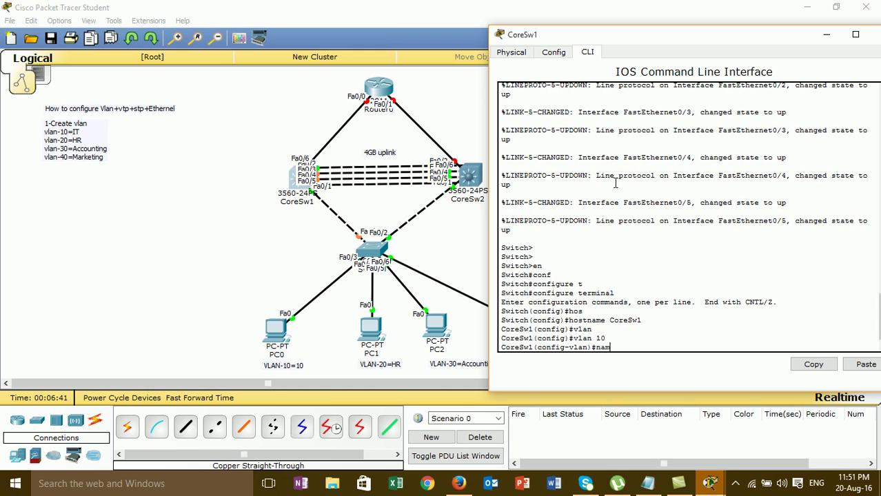
pyautogui.press('Tab')
pyautogui.write('IT')
pyautogui.press('Return')
pyautogui.write('exit')
pyautogui.press('Return')
# Create VLAN 20 on CoreSw1.
pyautogui.write('vk')
pyautogui.press('Tab')
pyautogui.press('BackSpace')
pyautogui.write('l')
pyautogui.press('Tab')
pyautogui.write('20')
pyautogui.press('Return')
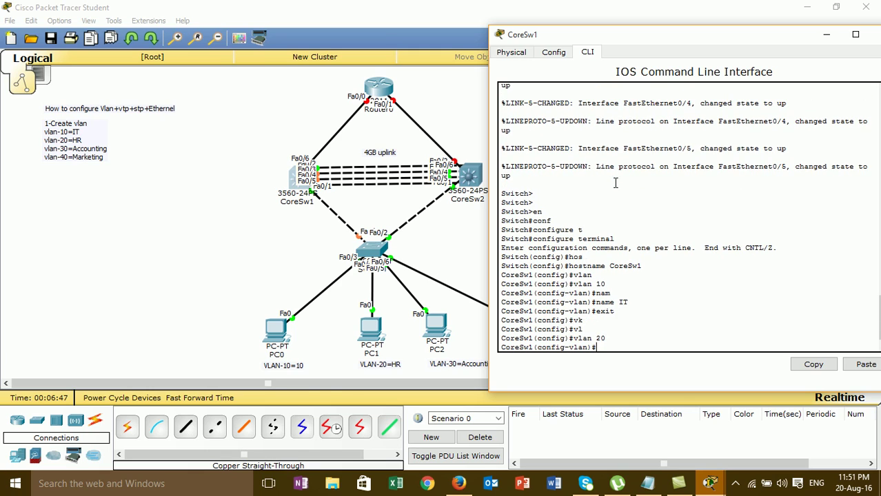
# Name VLAN 20 HR and exit VLAN configuration.
pyautogui.write('nam')
pyautogui.press('Tab')
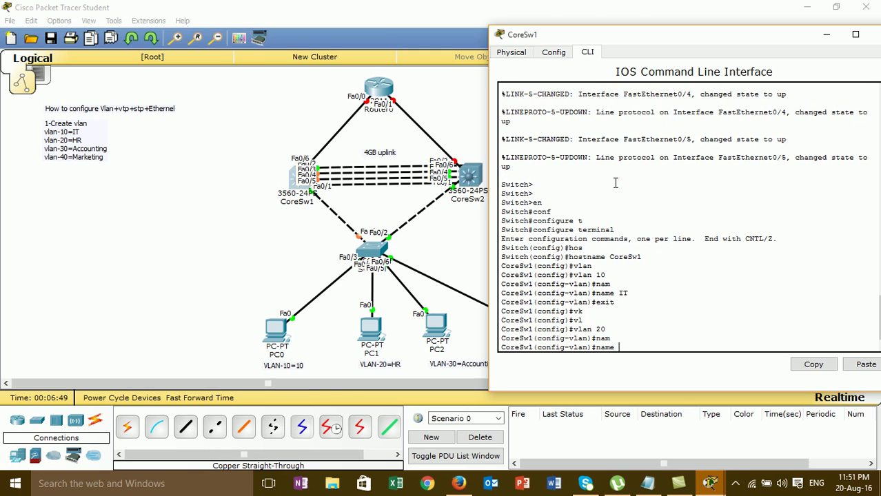
pyautogui.write('HR')
pyautogui.press('Return')
pyautogui.write('e')
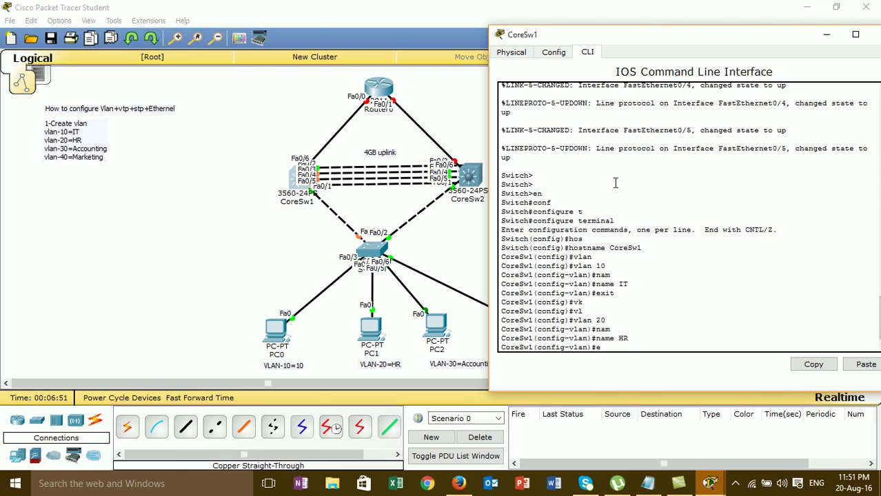
pyautogui.write('xit')
pyautogui.press('Return')
# Create VLAN 30 on CoreSw1.
pyautogui.write('c')
pyautogui.press('BackSpace')
pyautogui.write('vl')
pyautogui.press('Return')
pyautogui.write('vlan 30')
pyautogui.press('Return')
# Name VLAN 30 "Accouting" and exit VLAN configuration.
pyautogui.write('nam')
pyautogui.press('Return')
pyautogui.write('name')
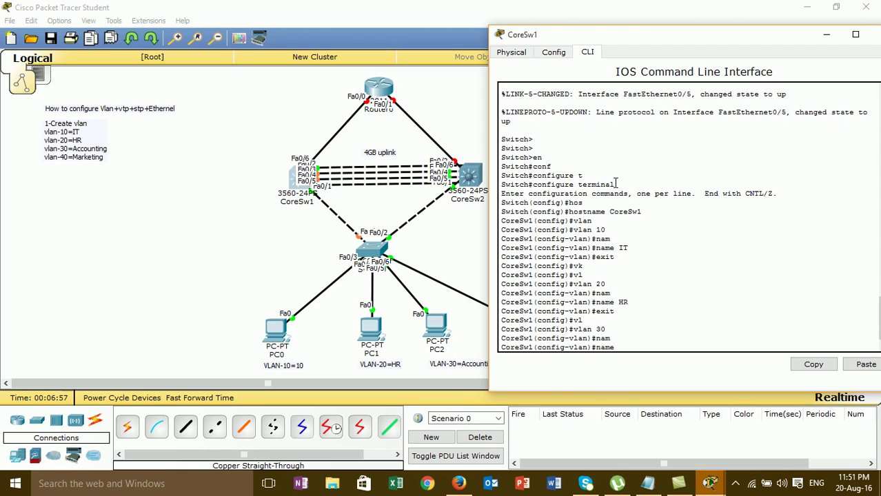
pyautogui.write(' A')
pyautogui.write('ccounti')
pyautogui.press('BackSpace')
pyautogui.write('uting')
pyautogui.press('Return')
pyautogui.write('exit')
pyautogui.press('Return')
# Create VLAN 40 on CoreSw1.
pyautogui.write('vl')
pyautogui.press('Tab')
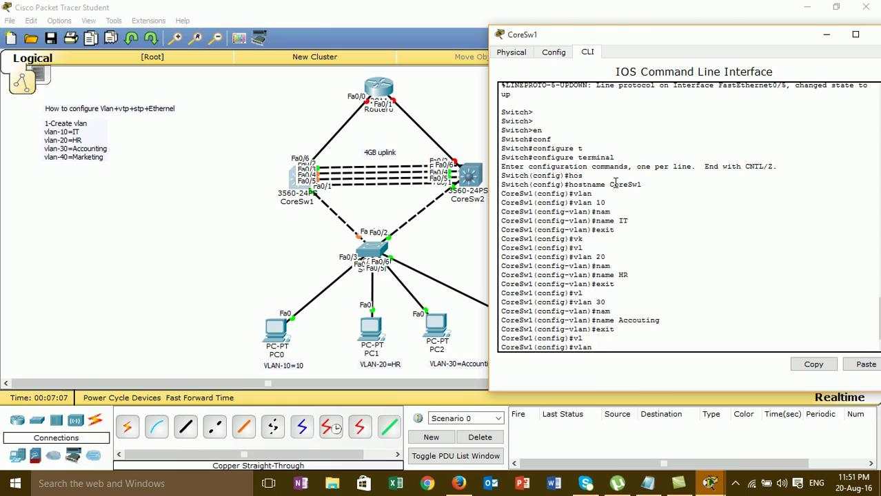
pyautogui.write('40')
pyautogui.press('Return')
# Name VLAN 40 Marketing and return to privileged EXEC mode on CoreSw1.
pyautogui.write('nam')
pyautogui.press('Tab')
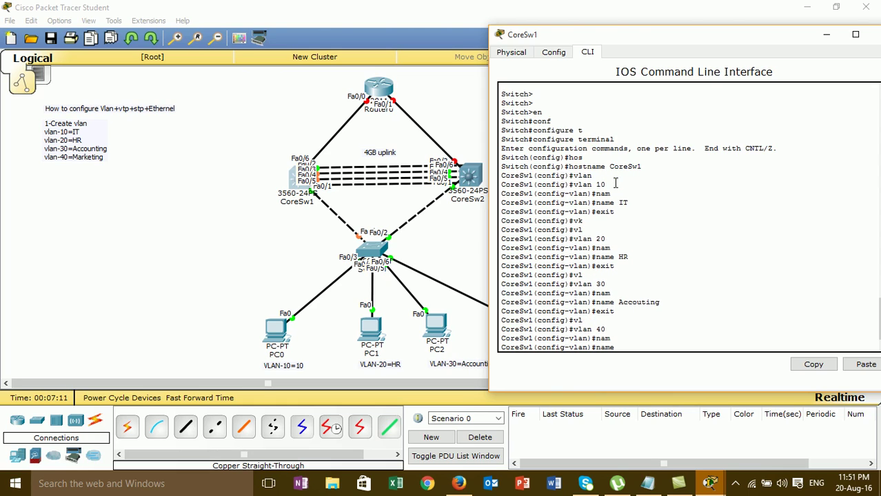
pyautogui.write('Mak')
pyautogui.press('BackSpace')
pyautogui.write('rketing')
pyautogui.press('Return')
pyautogui.write('exit')
pyautogui.press('Return')
pyautogui.press('Return')
pyautogui.write('end')
pyautogui.press('Return')
# Display CoreSw1's VLAN table with "show vlan", check the created VLANs, and close the device window.
pyautogui.write('show')
pyautogui.press('Tab')
pyautogui.write('vl')
pyautogui.press('Tab')
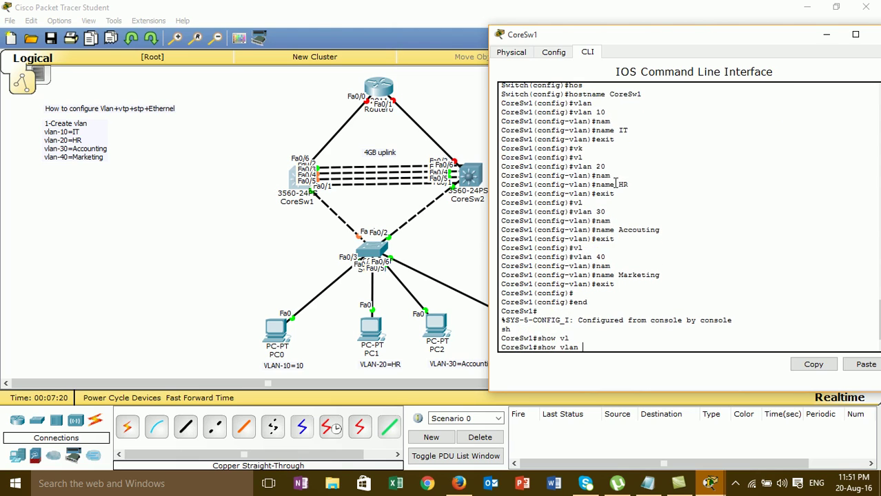
pyautogui.press('Return')
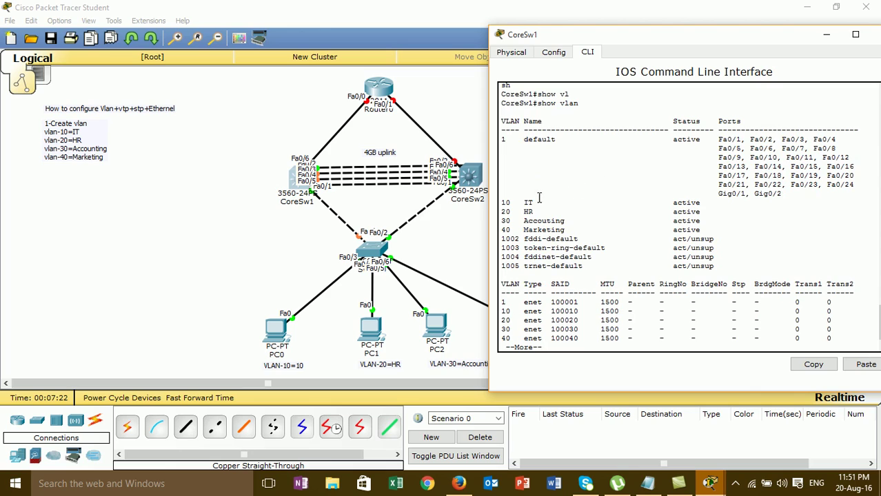
pyautogui.moveTo(514, 203); pyautogui.dragTo(583, 230)
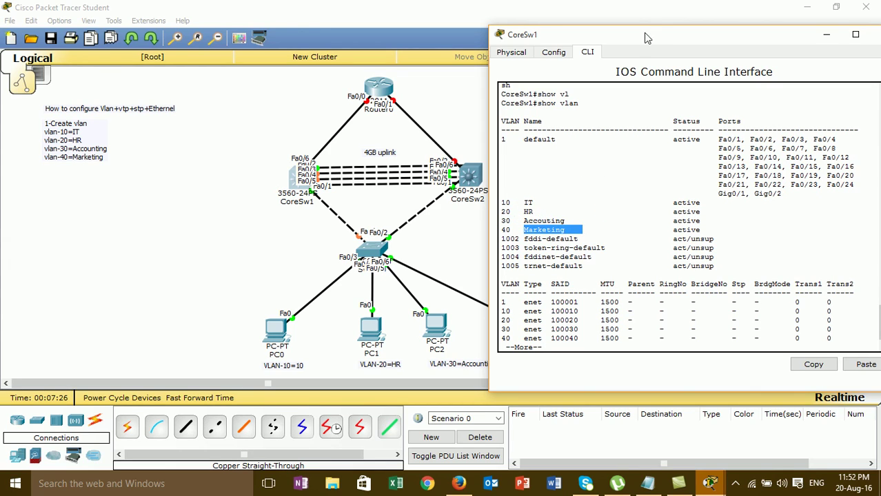
pyautogui.moveTo(654, 39); pyautogui.dragTo(492, 64)
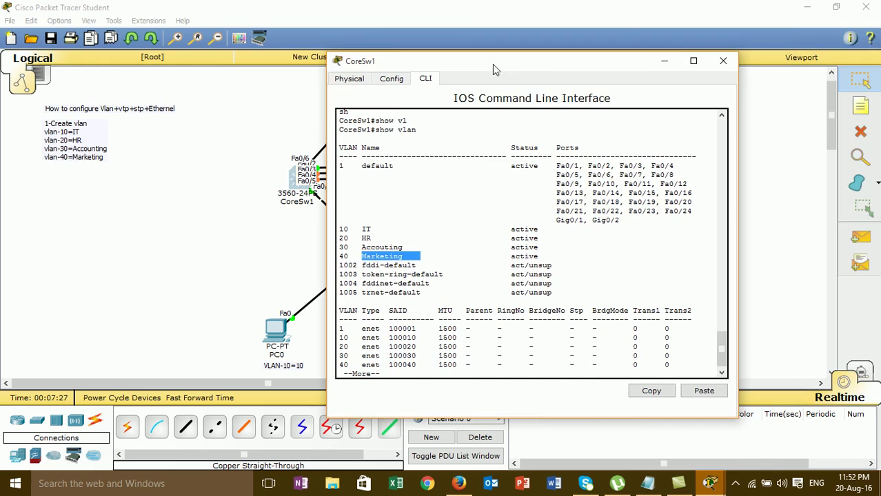
pyautogui.click(722, 62)
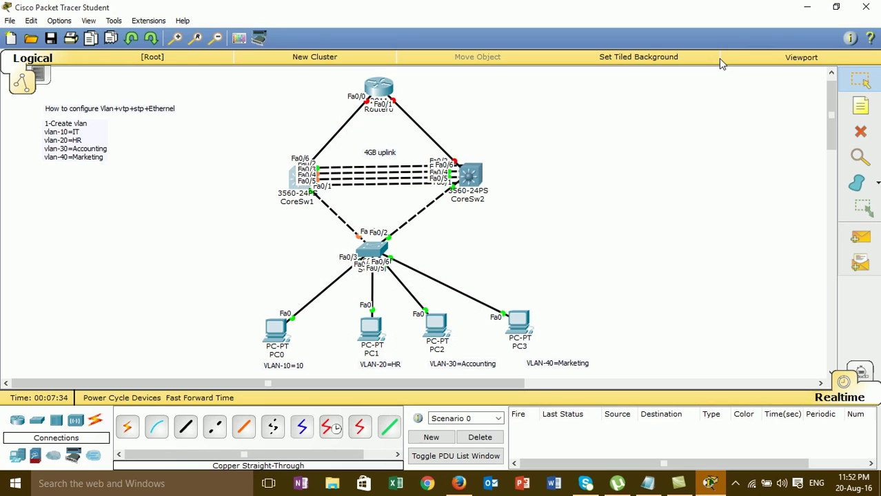
# Place a text note below the VLAN list and enter "2-Configure vtp server on CoreSW1 and CoreSw1 and Vtp".
pyautogui.click(861, 105)
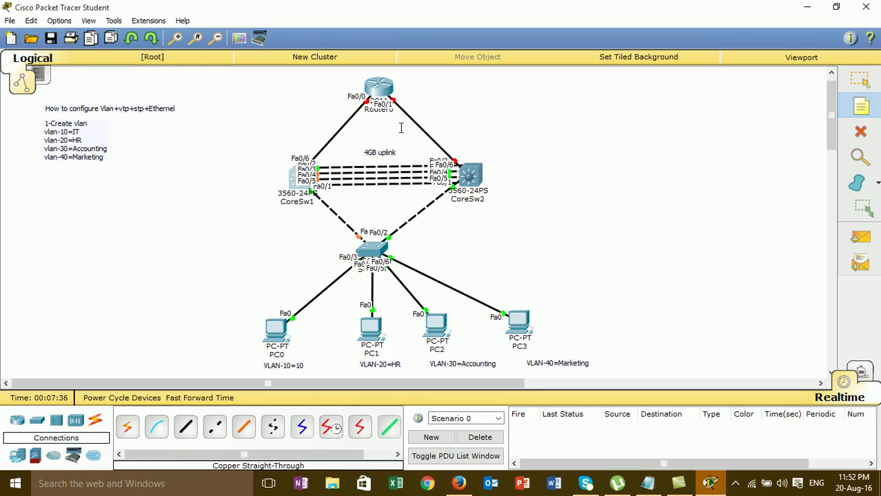
pyautogui.click(48, 169)
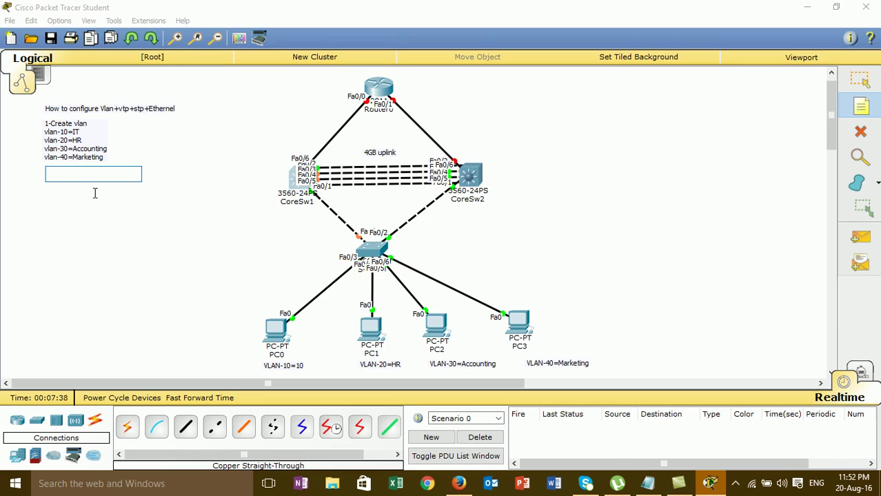
pyautogui.write('2')
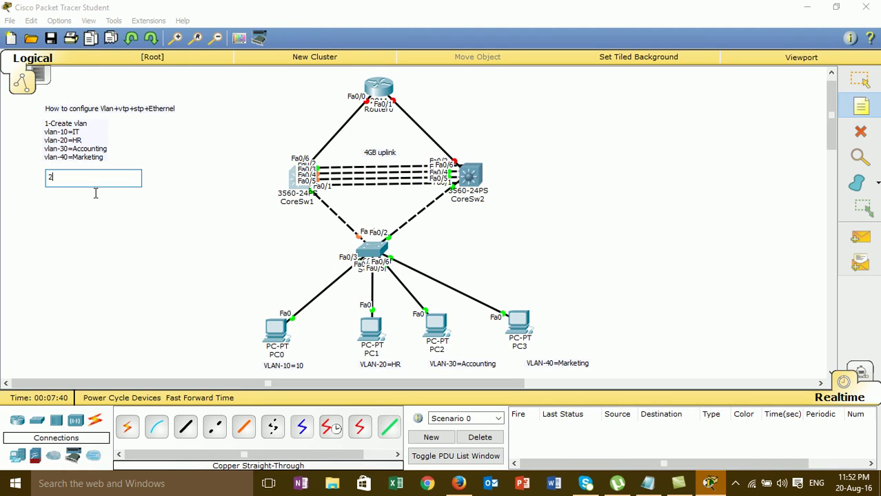
pyautogui.write('-Configure vtp server on Co')
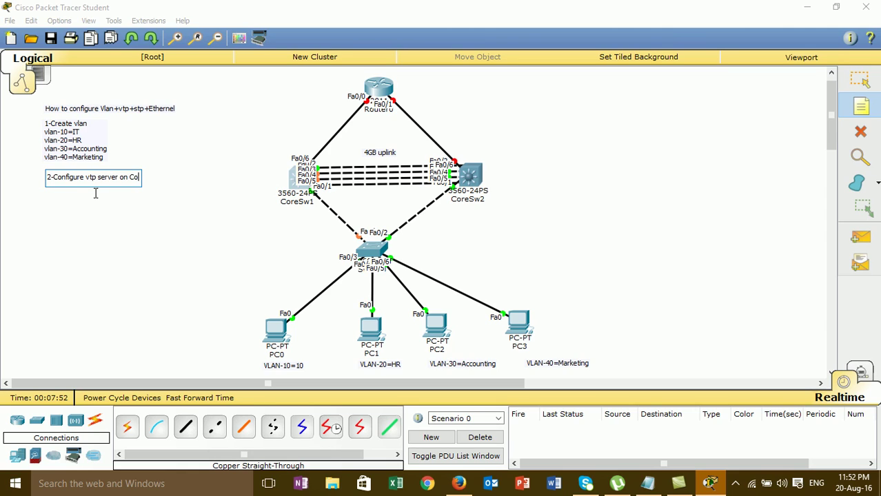
pyautogui.write('reSW')
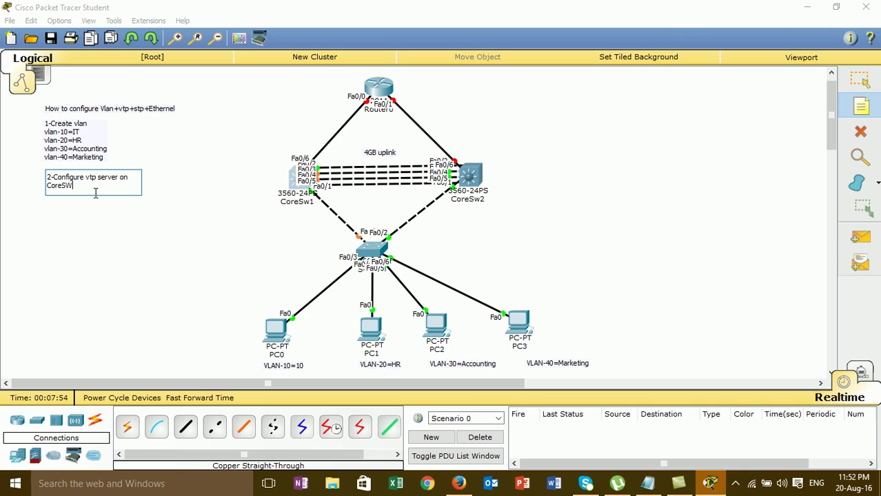
pyautogui.write('1 and CoreSw1 and Vtp')
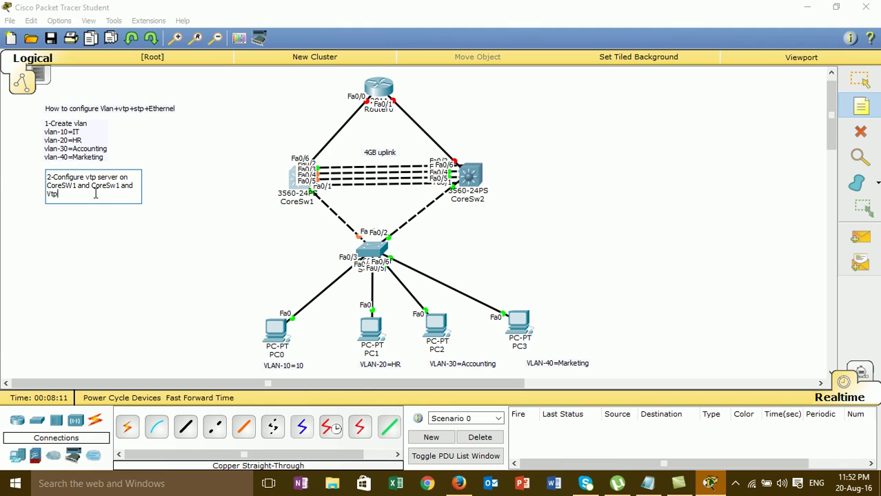
# Complete the VTP note with "client on AccesSW".
pyautogui.write(' clein')
pyautogui.press('BackSpace')
pyautogui.press('BackSpace')
pyautogui.press('BackSpace')
pyautogui.write('ient on Ass')
pyautogui.press('BackSpace')
pyautogui.press('BackSpace')
pyautogui.write('cess')
pyautogui.press('BackSpace')
pyautogui.press('BackSpace')
pyautogui.press('BackSpace')
pyautogui.press('BackSpace')
pyautogui.write('ccess W')
pyautogui.press('BackSpace')
pyautogui.write('SW')
pyautogui.click(150, 202)
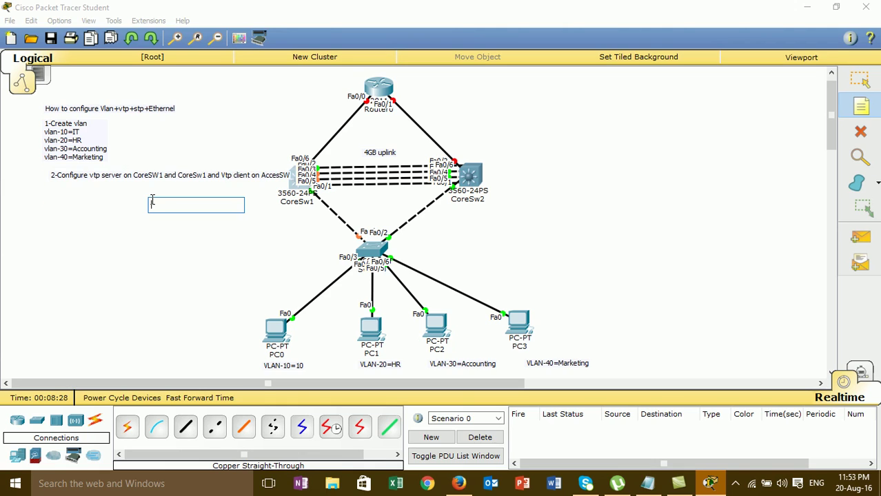
# Move the title, VLAN list and VTP notes away from CoreSw1, keeping the VTP note just below the VLAN list.
pyautogui.click(865, 87)
pyautogui.moveTo(169, 178)
pyautogui.mouseDown()
pyautogui.moveTo(153, 174)
pyautogui.moveTo(162, 170)
pyautogui.mouseUp()
pyautogui.moveTo(150, 211); pyautogui.dragTo(40, 115)
pyautogui.click(69, 203)
pyautogui.click(92, 175)
pyautogui.moveTo(92, 177); pyautogui.dragTo(92, 183)
pyautogui.click(118, 221)
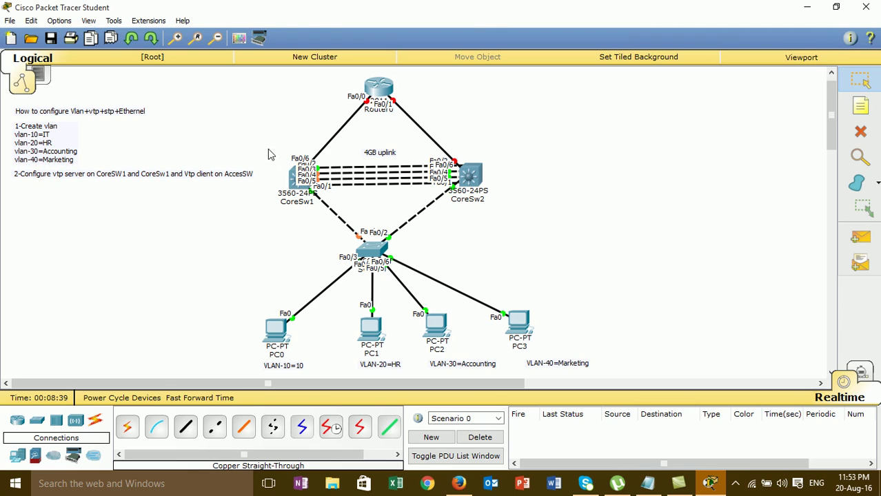
# Reopen the command line of CoreSw1 beside the topology and page through the remaining VLAN output to the prompt.
pyautogui.click(299, 184)
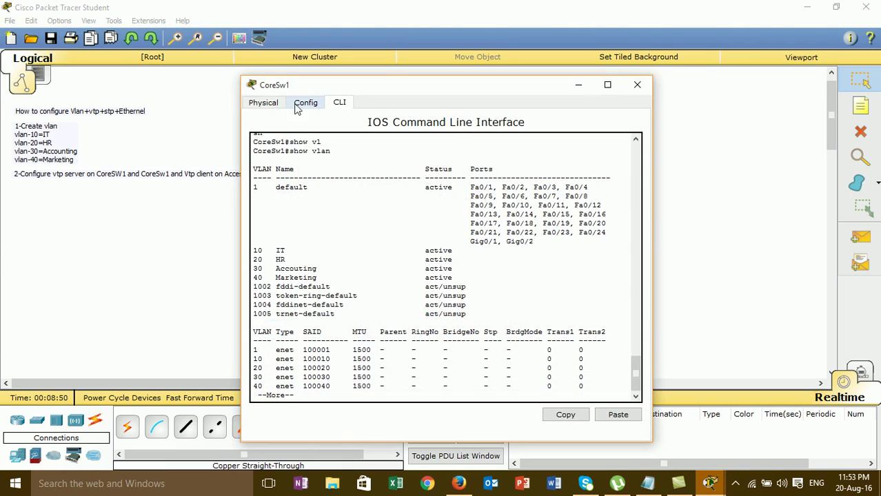
pyautogui.moveTo(309, 88); pyautogui.dragTo(524, 28)
pyautogui.press('Return')
pyautogui.press('Return')
pyautogui.press('Return')
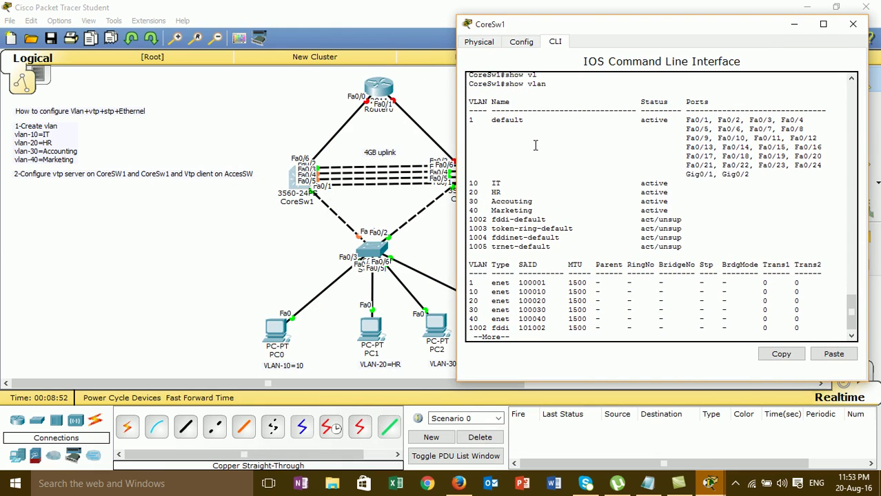
pyautogui.press('Return')
pyautogui.press('Return')
# Display the VTP status of CoreSw1 with "show vtp status" and examine its operating mode, domain name and pruning mode.
pyautogui.write('sh')
pyautogui.press('Tab')
pyautogui.write('vt')
pyautogui.press('Tab')
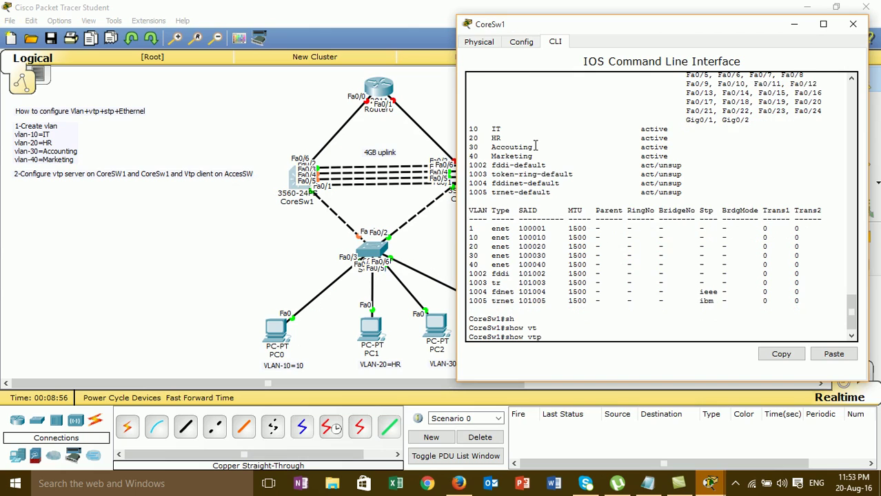
pyautogui.write('s')
pyautogui.press('Tab')
pyautogui.press('Return')
pyautogui.press('Return')
pyautogui.press('Return')
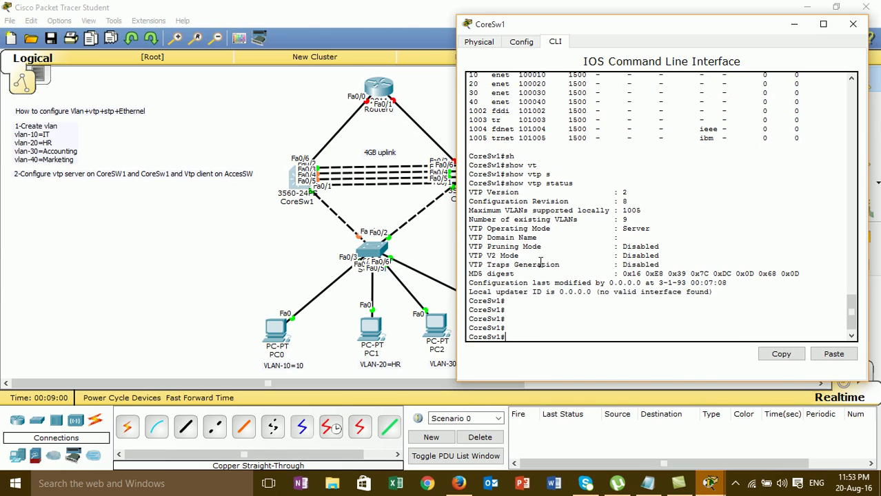
pyautogui.doubleClick(627, 228)
pyautogui.doubleClick(490, 237)
pyautogui.click(624, 235)
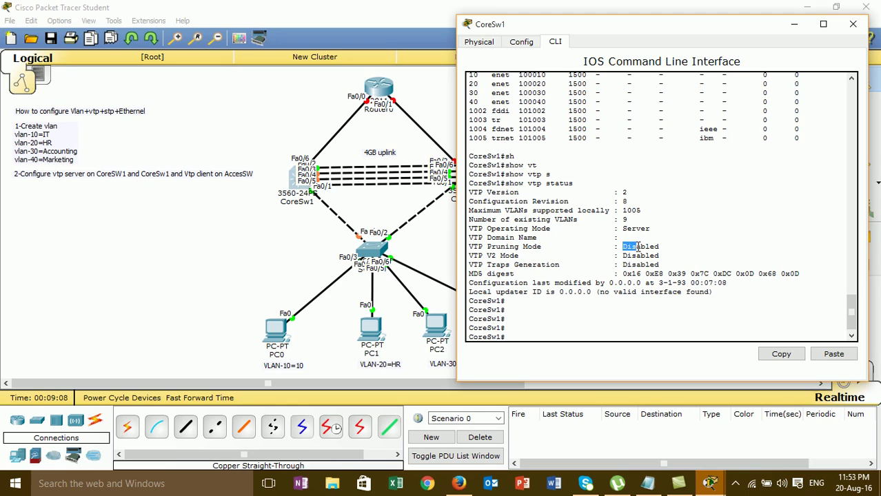